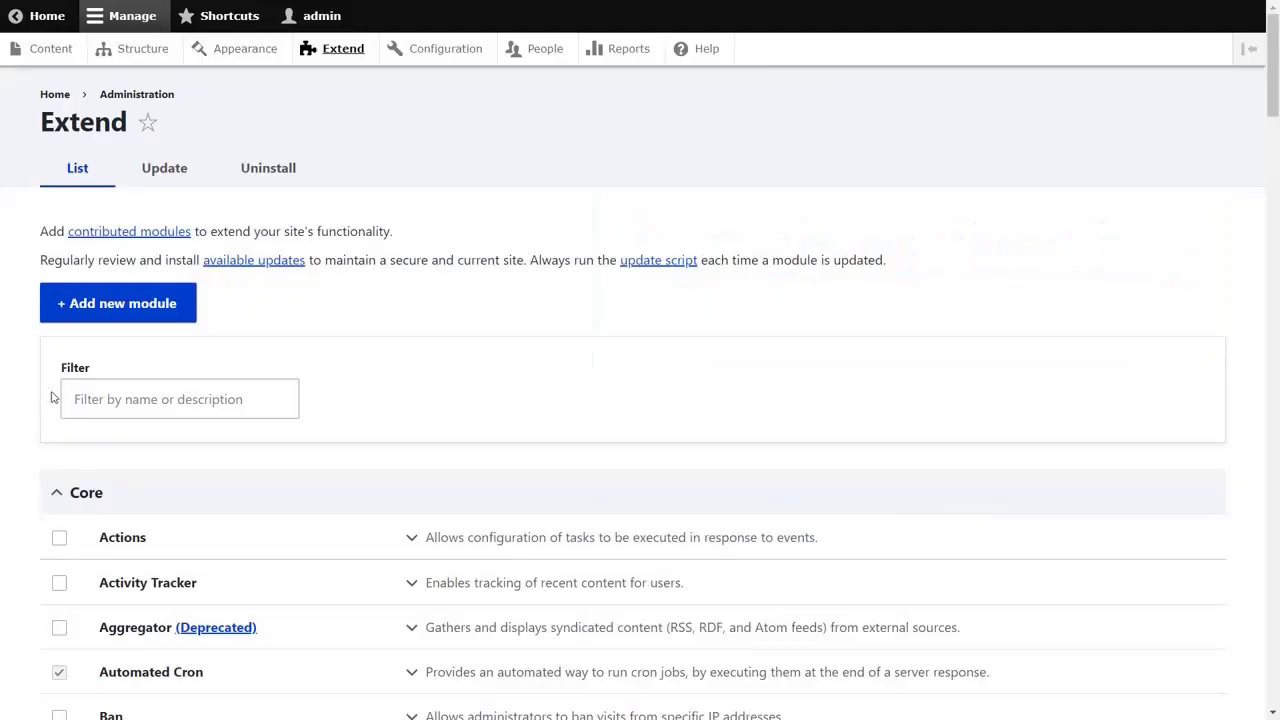
# - Filter Extend by 'miniOrange' and install the Azure AD / B2C Synchronization and User Provisioning modules
pyautogui.click(72, 395)
pyautogui.write('miniOrange')
pyautogui.click(59, 538)
pyautogui.click(59, 601)
pyautogui.click(79, 677)
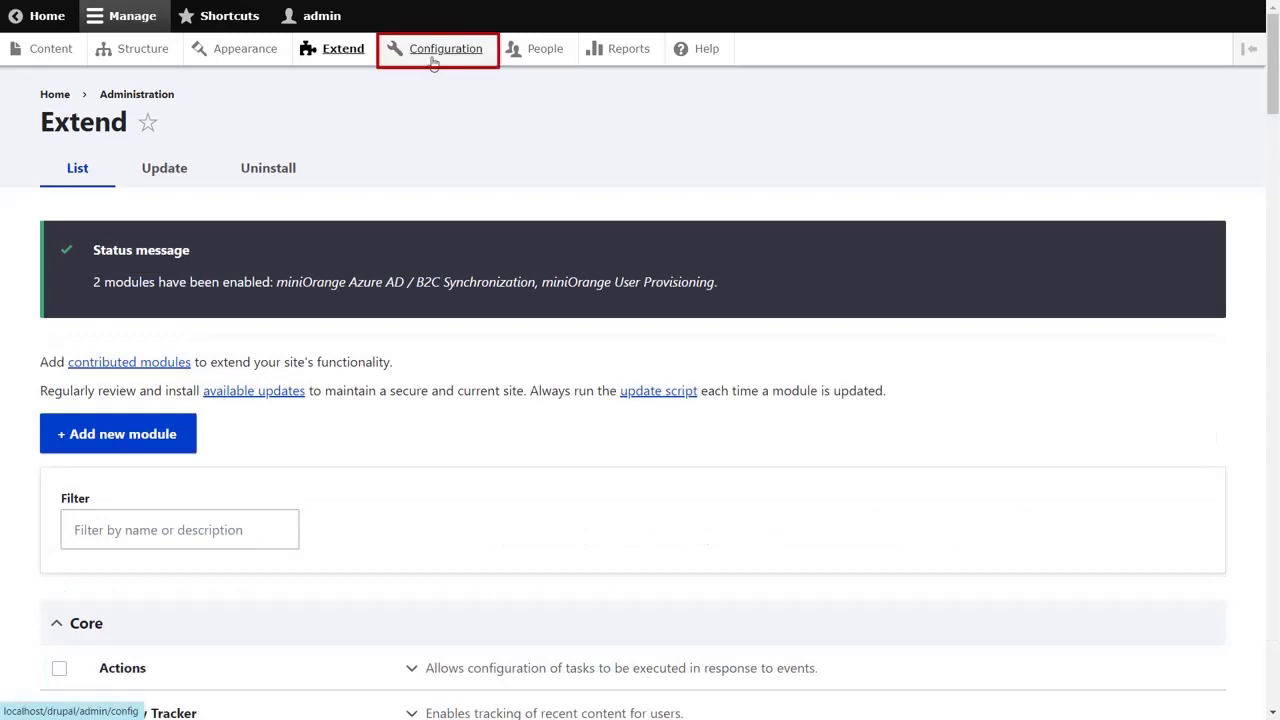
# - Open miniOrange Azure Sync under Configuration and start the module setup at step 1/3
pyautogui.click(435, 60)
pyautogui.click(140, 388)
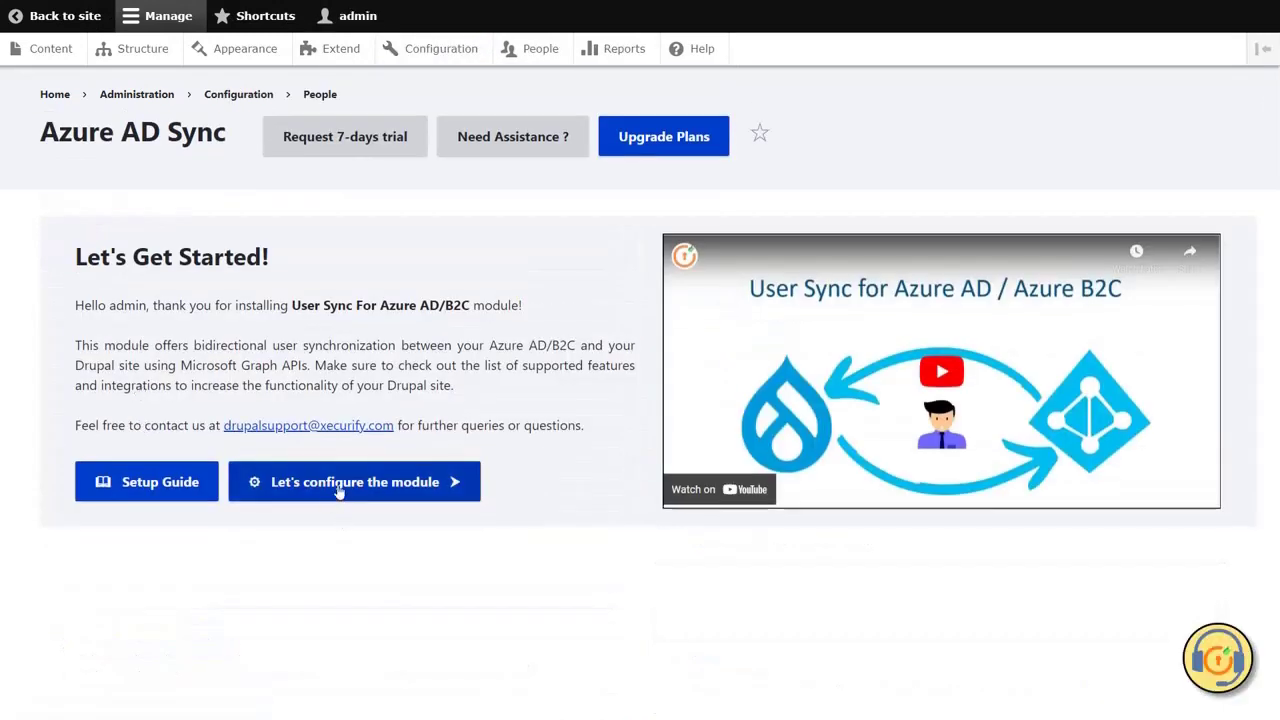
pyautogui.click(340, 490)
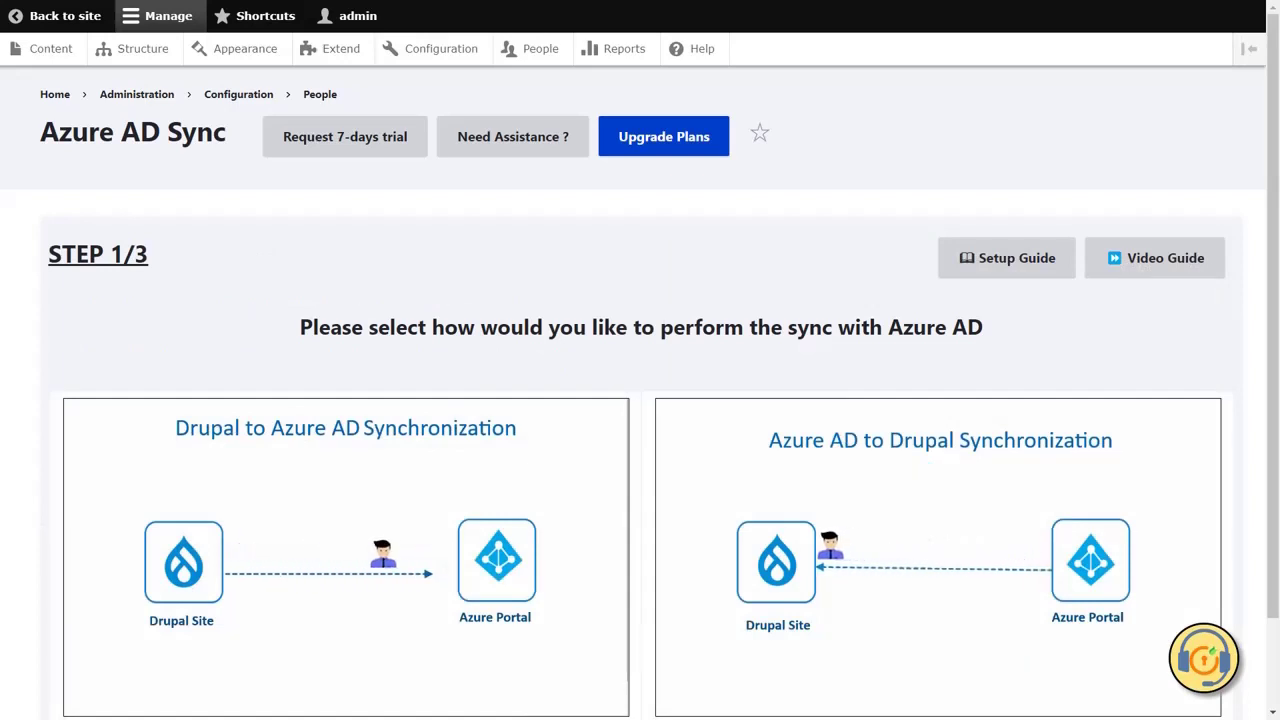
pyautogui.scroll(-1, 88, 355)
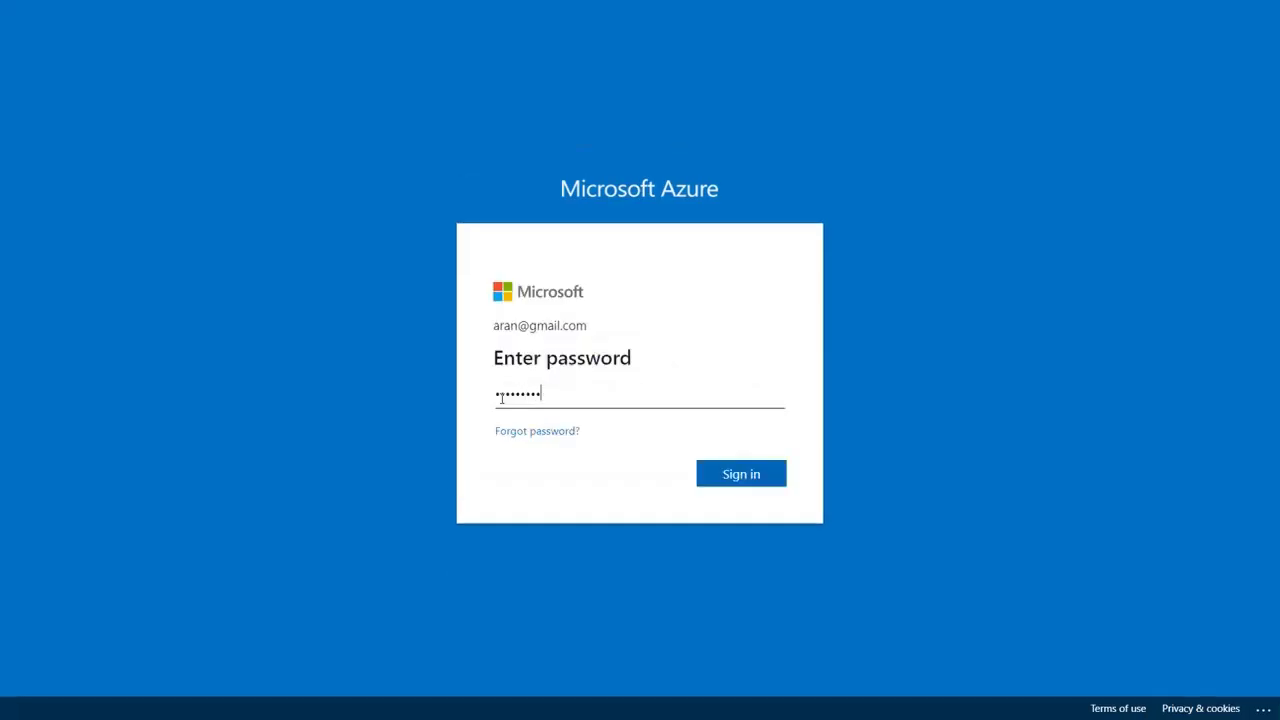
# - Sign in to Azure with the account password and open Azure Active Directory
pyautogui.write('••••••••••••••')
pyautogui.click(737, 477)
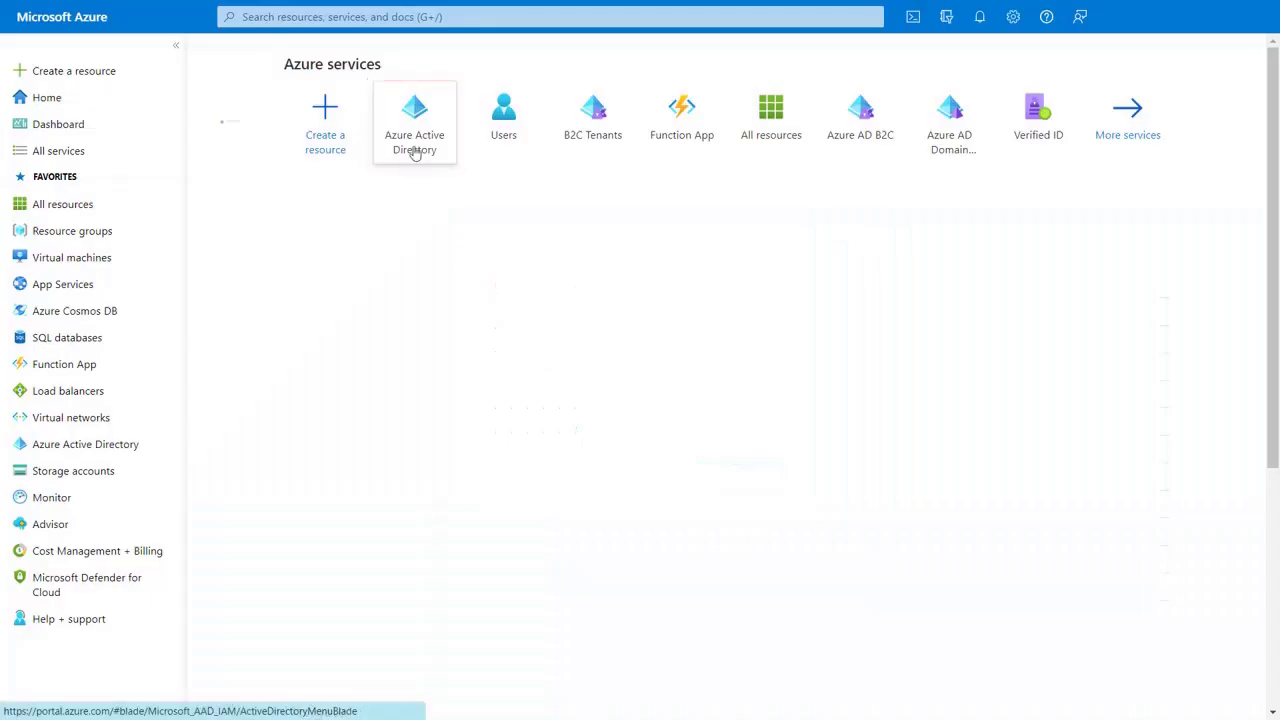
pyautogui.click(415, 140)
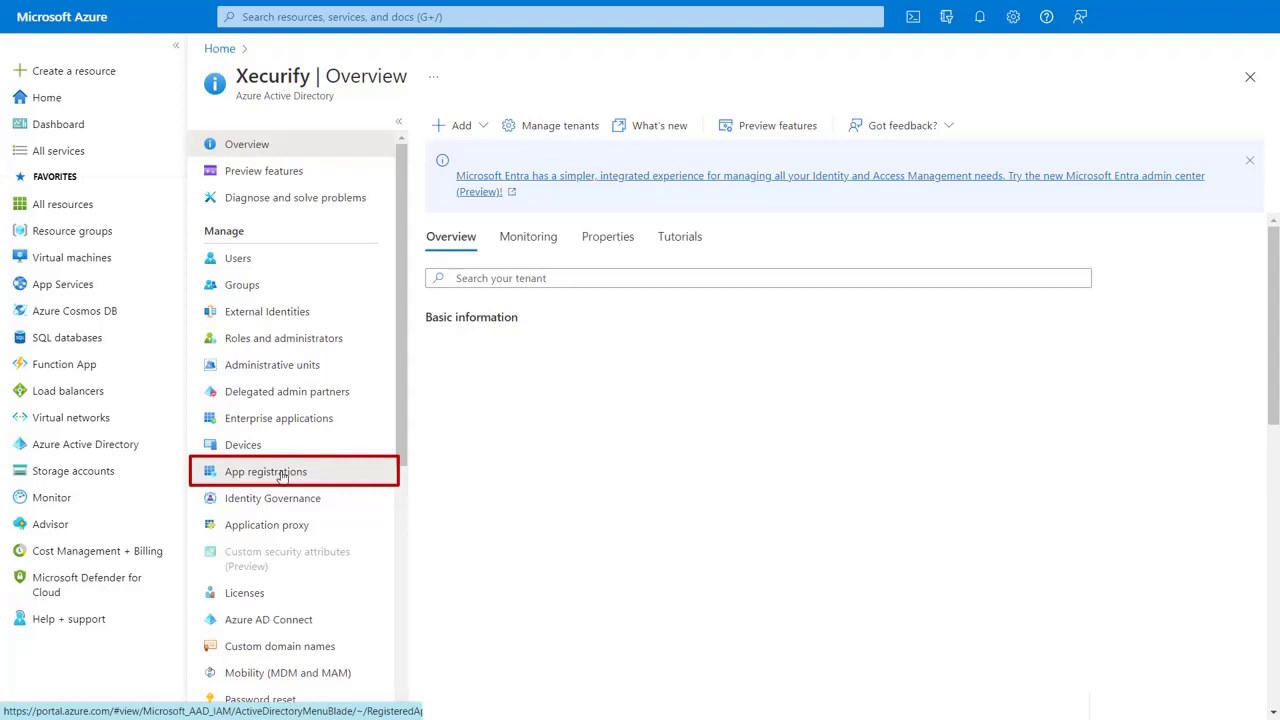
# - Register a new application named 'Azure Sync' under App registrations
pyautogui.click(282, 473)
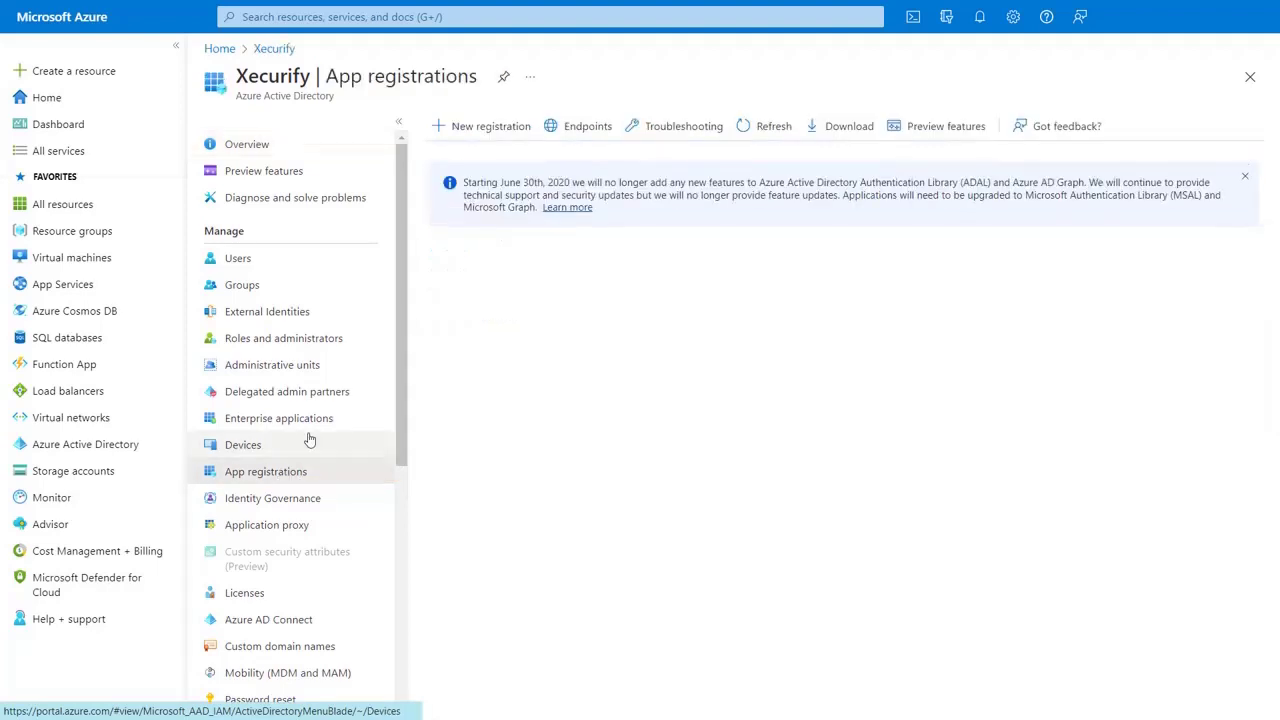
pyautogui.click(490, 125)
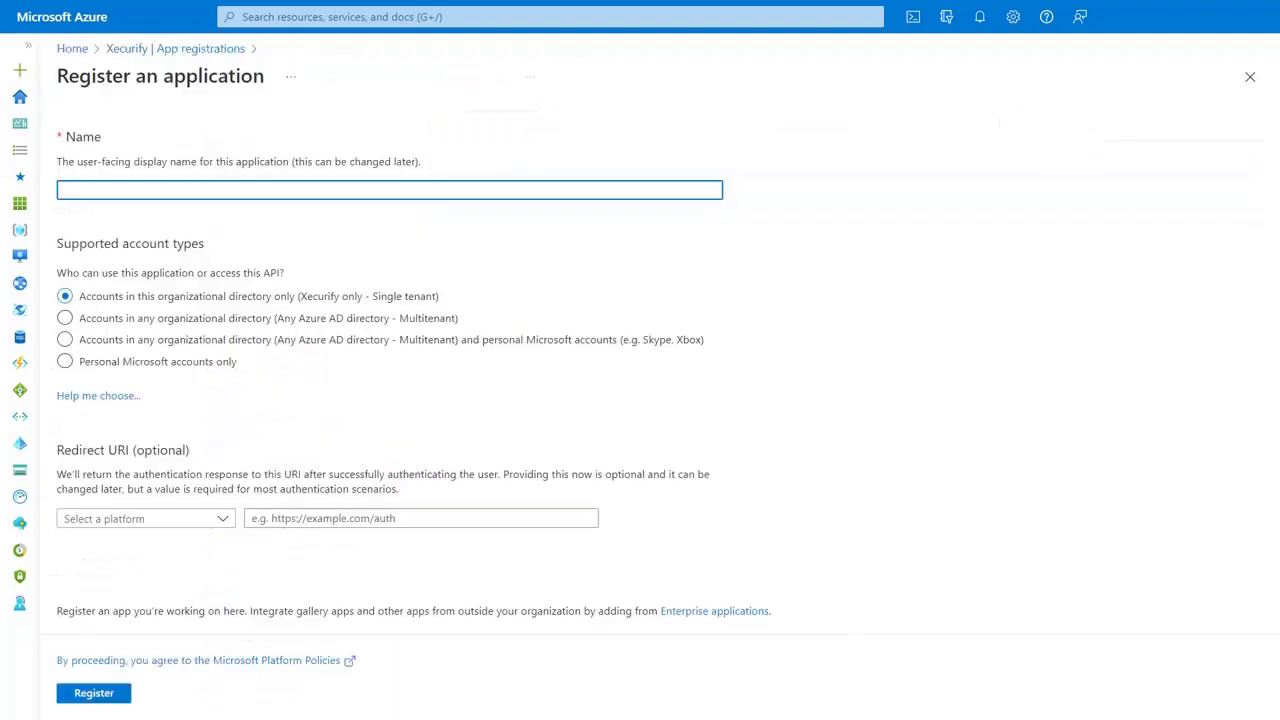
pyautogui.write('Azure Sync')
pyautogui.click(93, 693)
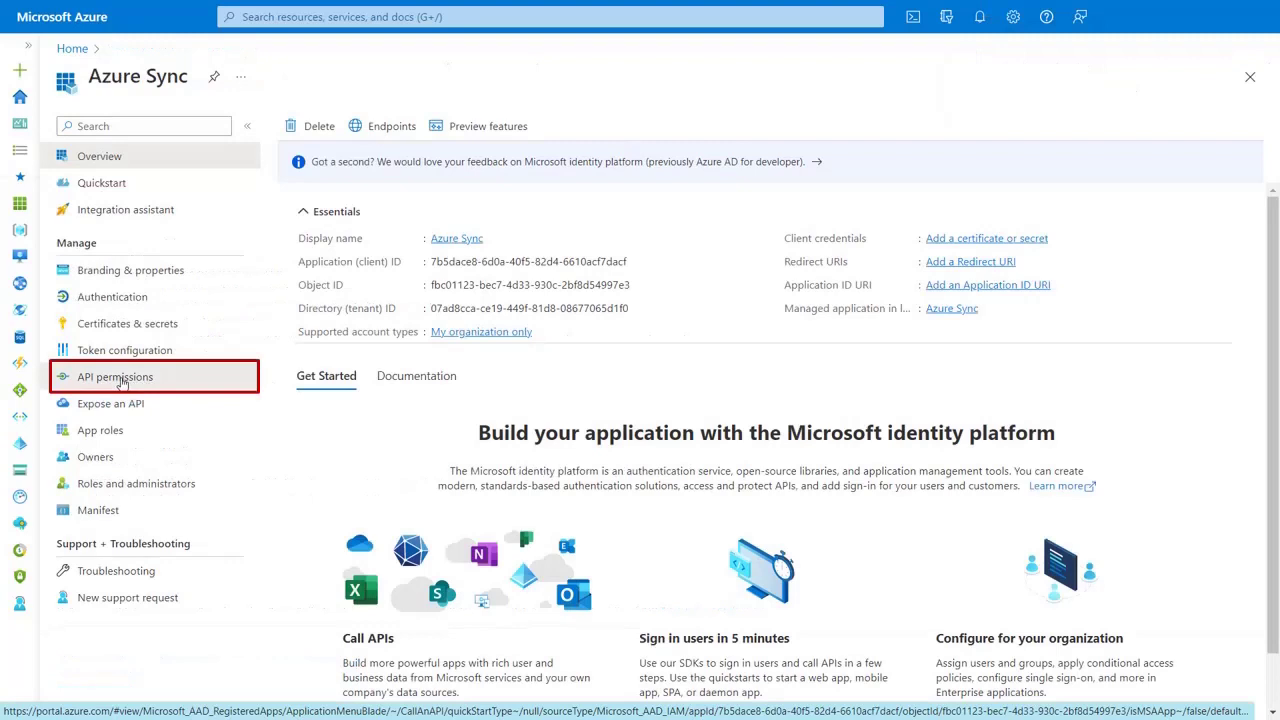
# - Start adding a Microsoft Graph application permission, filtering the list for 'User'
pyautogui.click(118, 379)
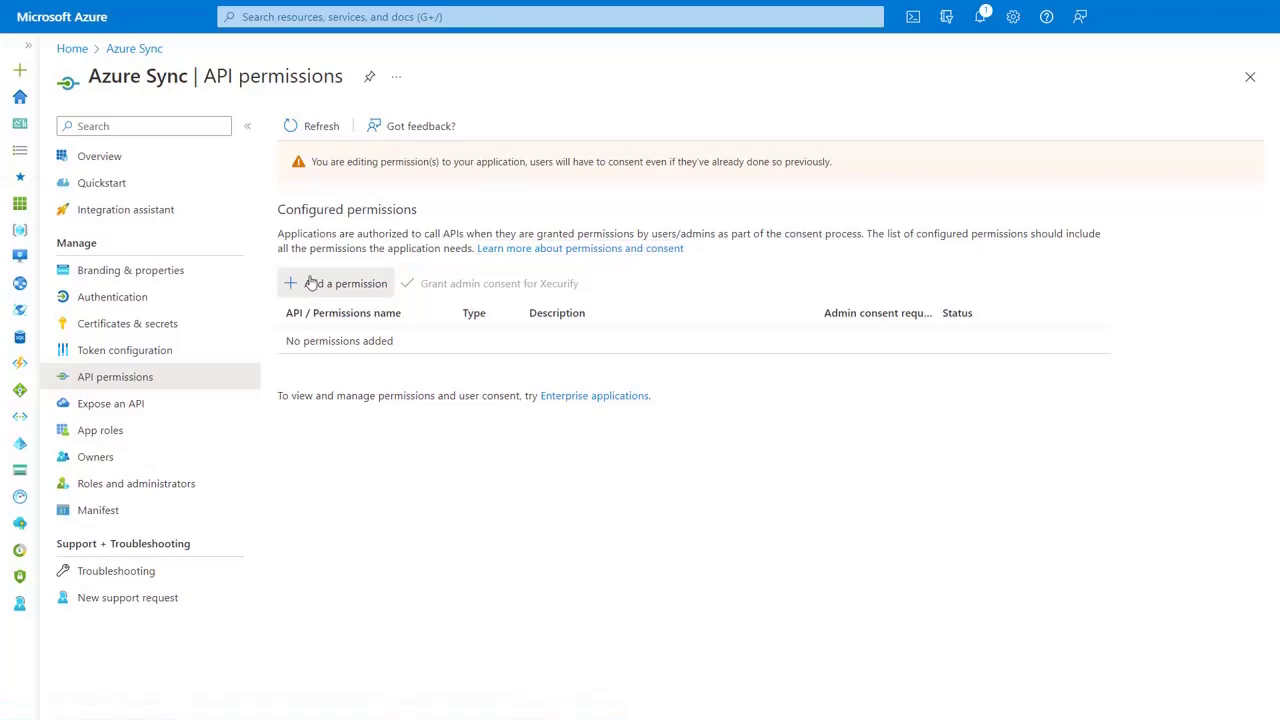
pyautogui.click(312, 283)
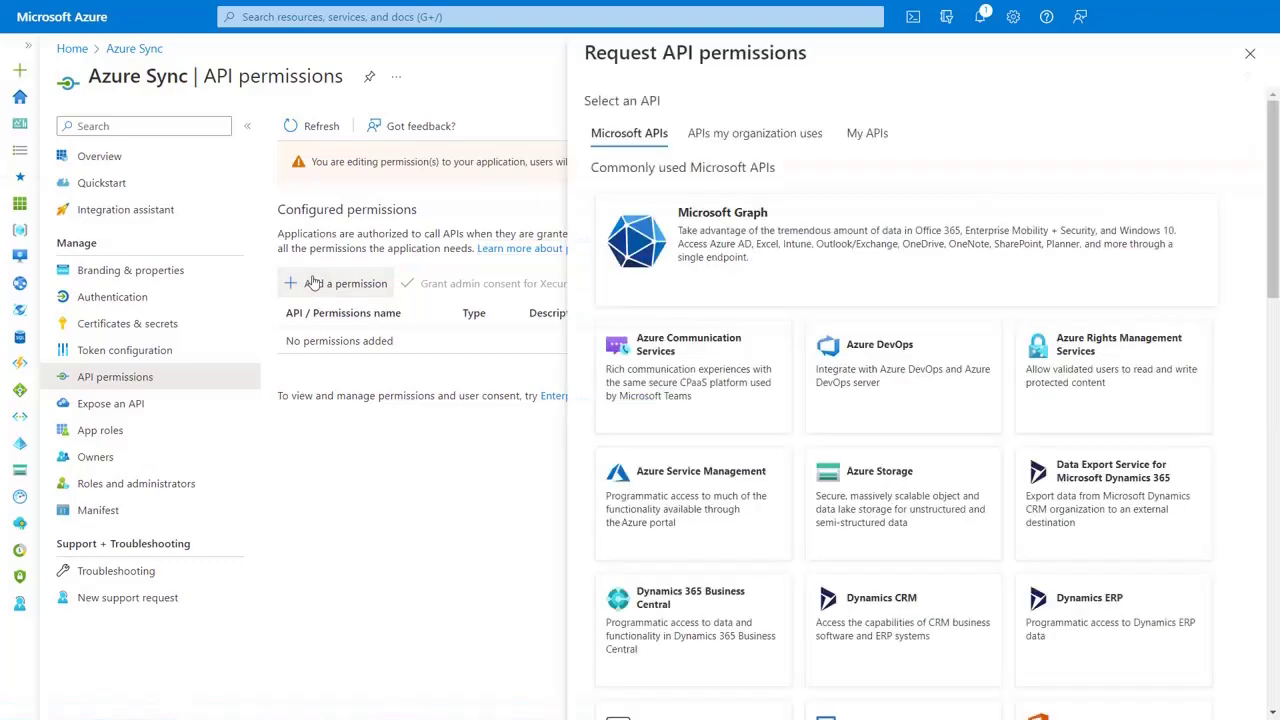
pyautogui.click(743, 265)
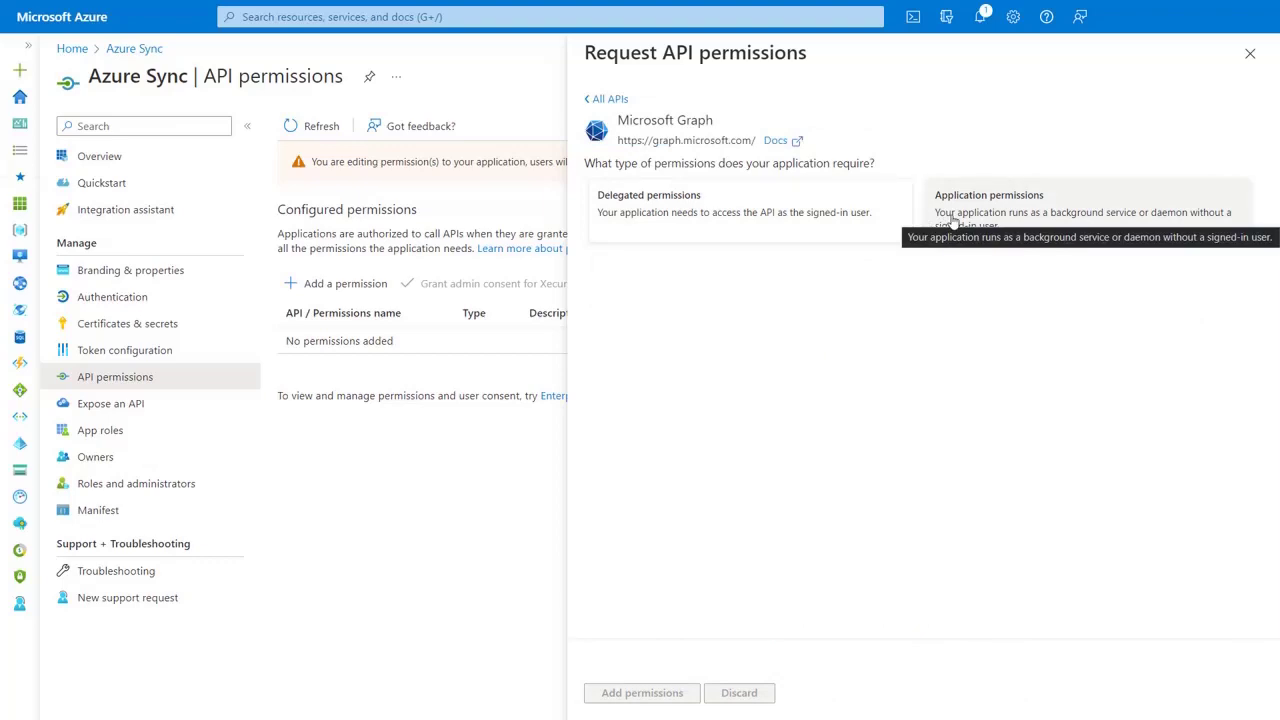
pyautogui.click(954, 222)
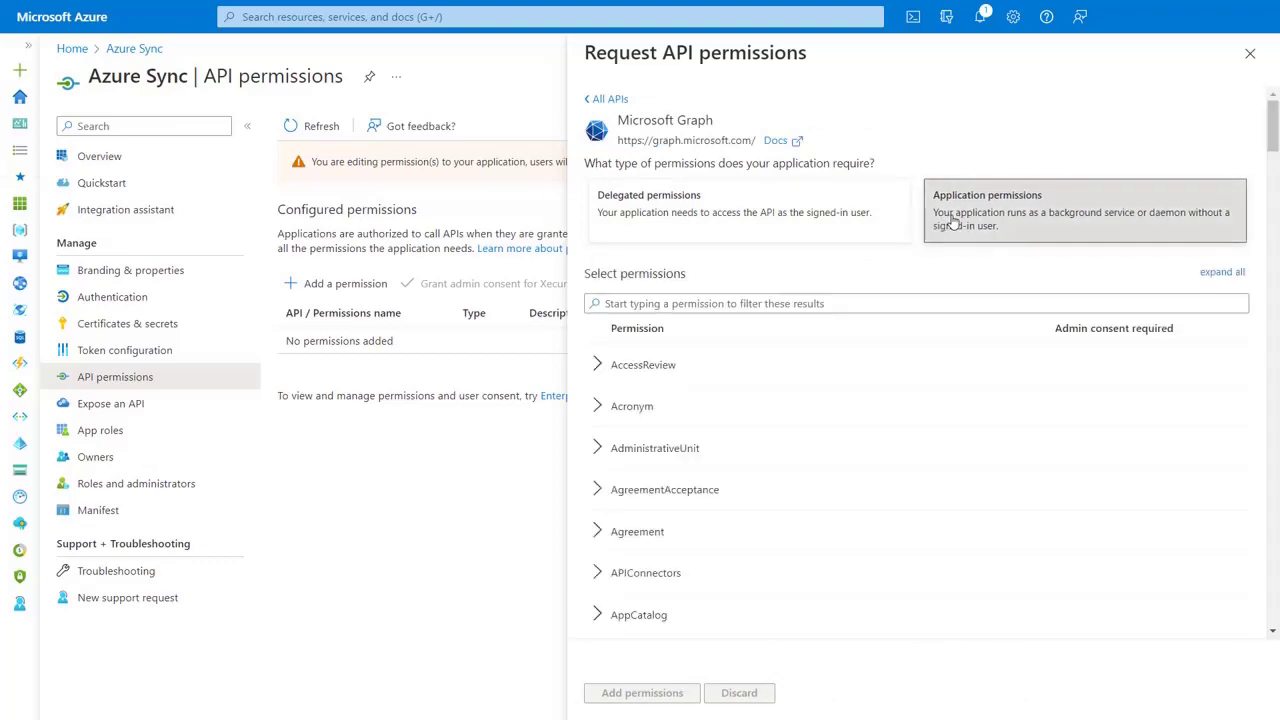
pyautogui.click(790, 303)
pyautogui.write('Use')
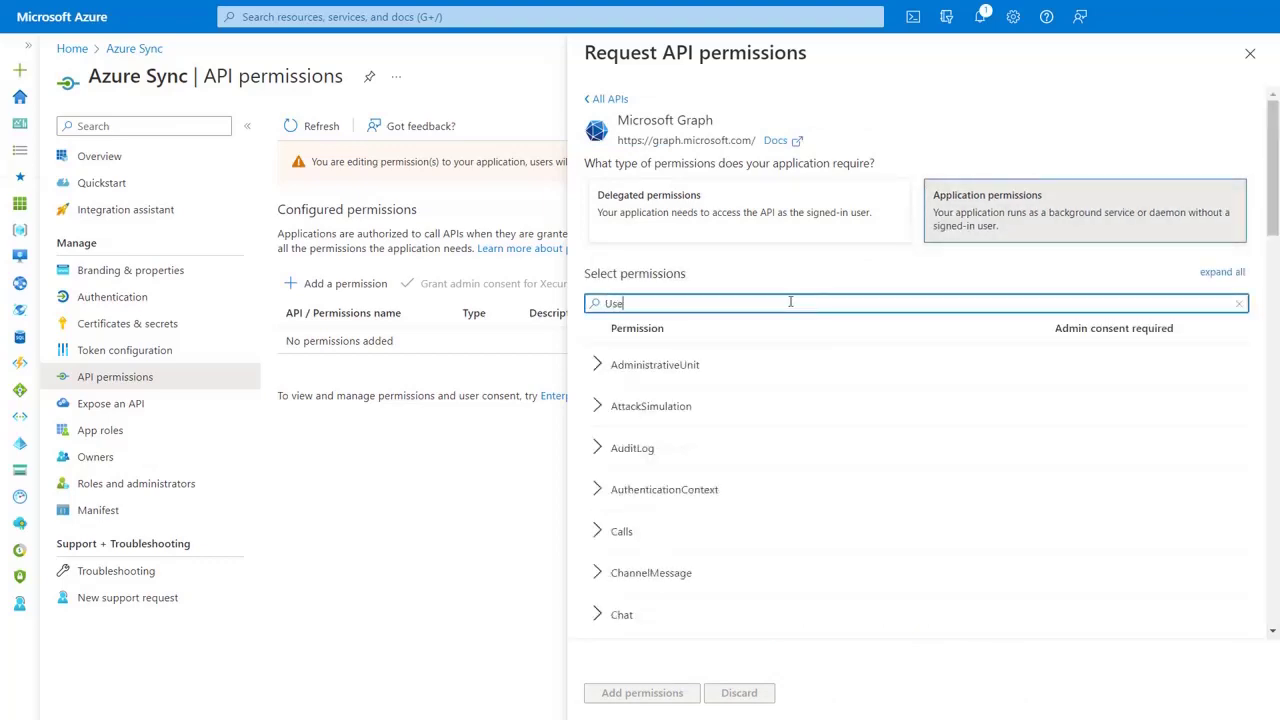
pyautogui.write('r')
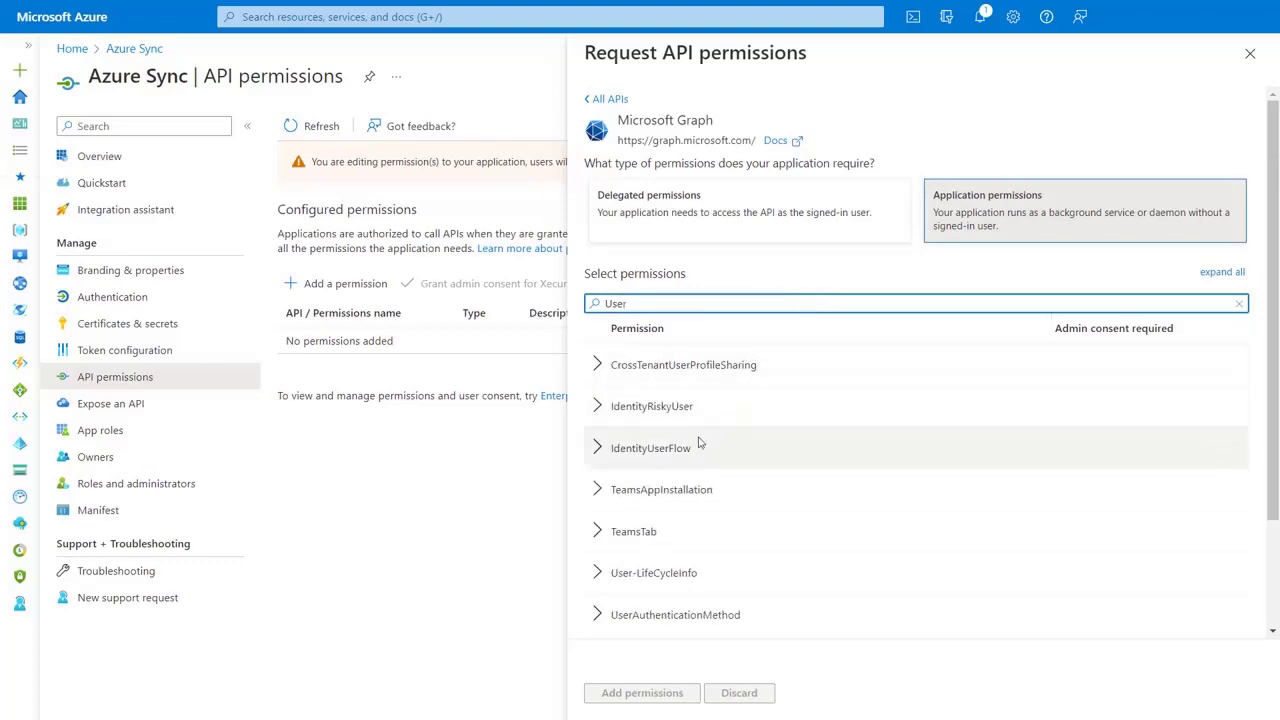
# - Add the User.ReadWrite.All permission and grant admin consent for Xecurify
pyautogui.scroll(-2, 640, 540)
pyautogui.click(598, 603)
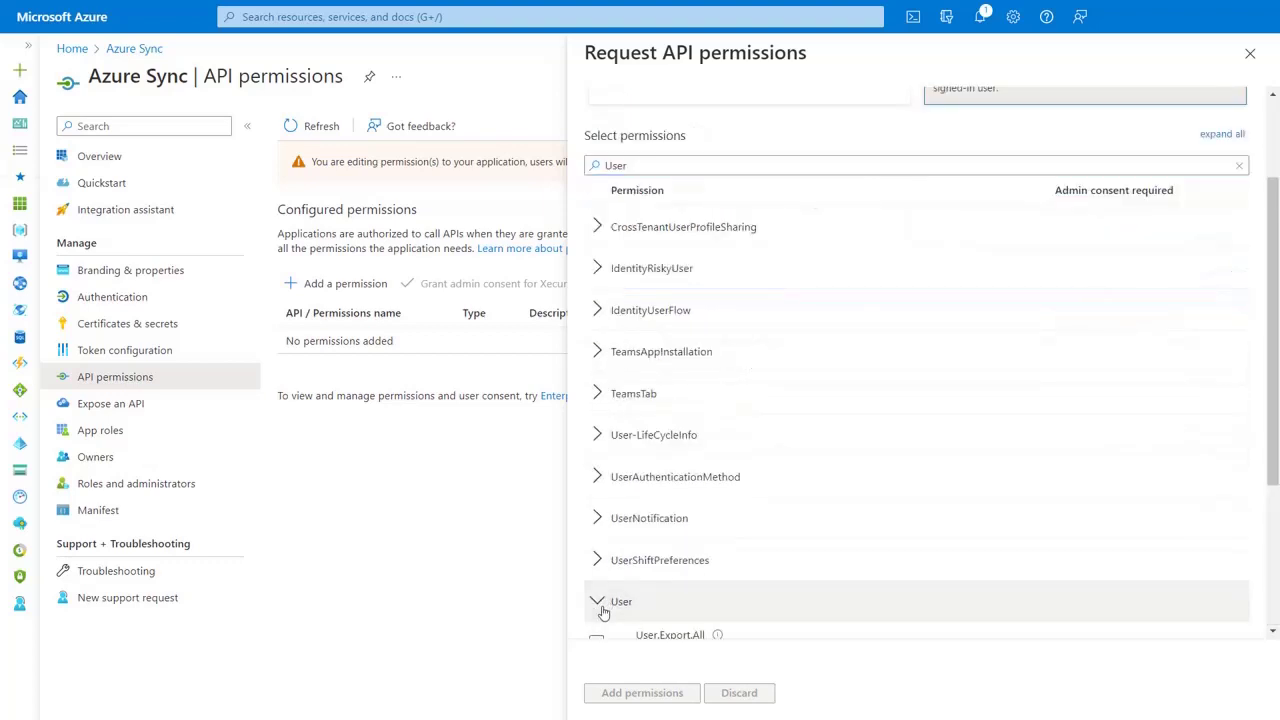
pyautogui.scroll(-3, 603, 612)
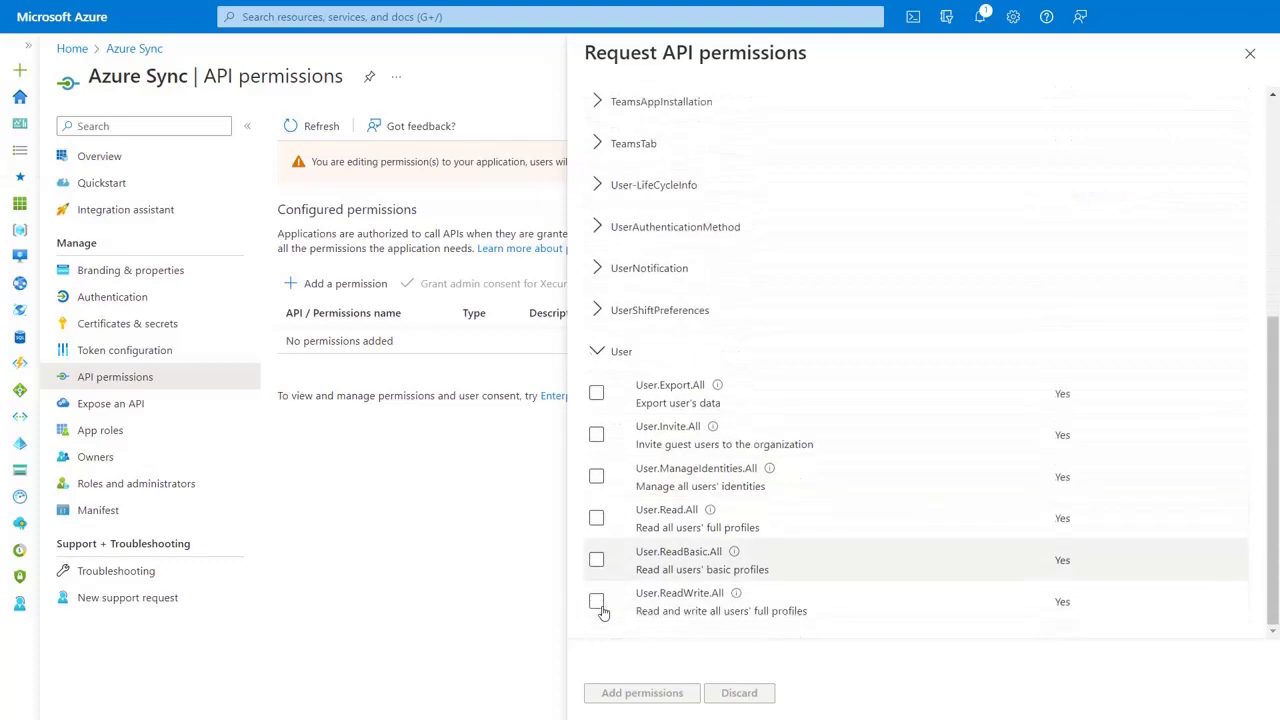
pyautogui.click(596, 601)
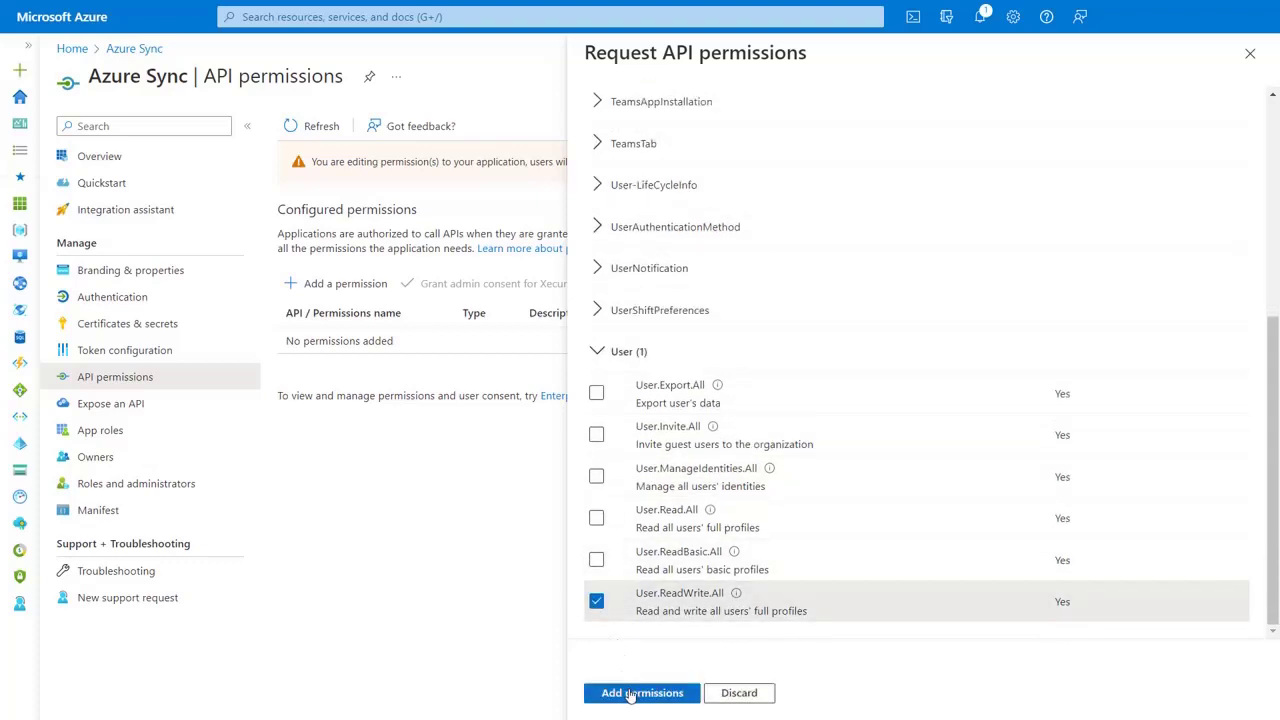
pyautogui.click(630, 693)
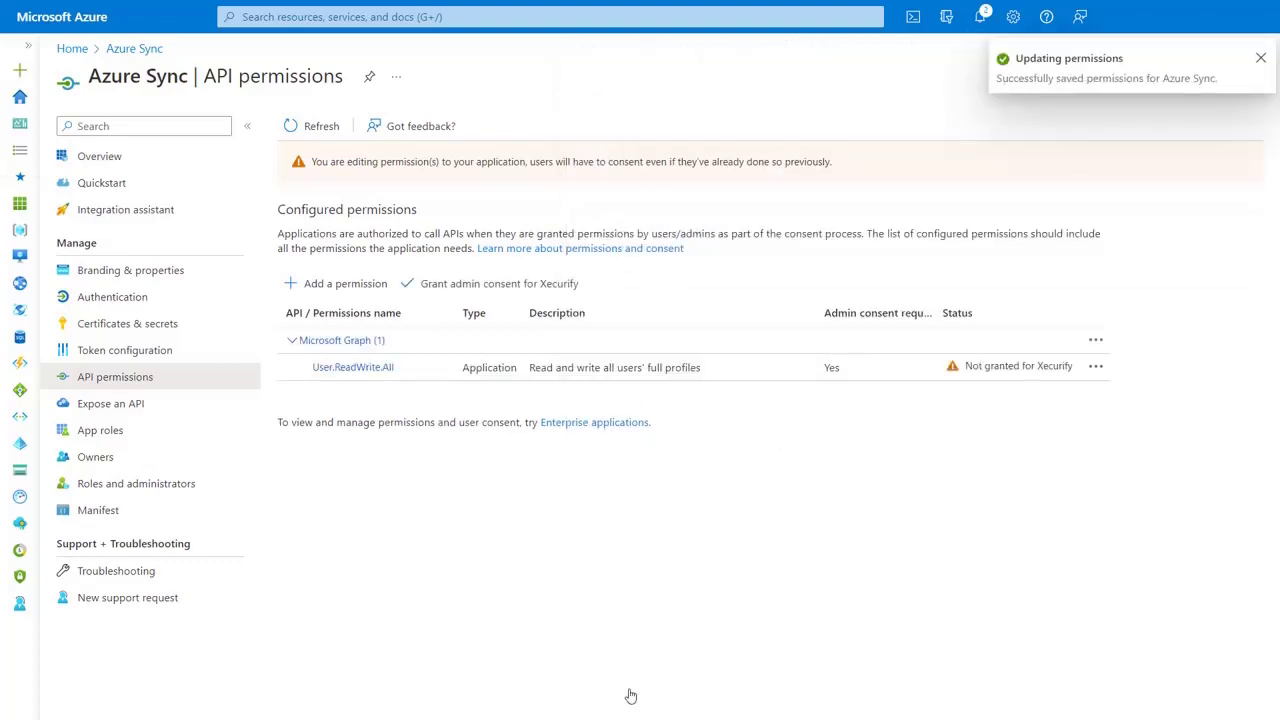
pyautogui.click(433, 287)
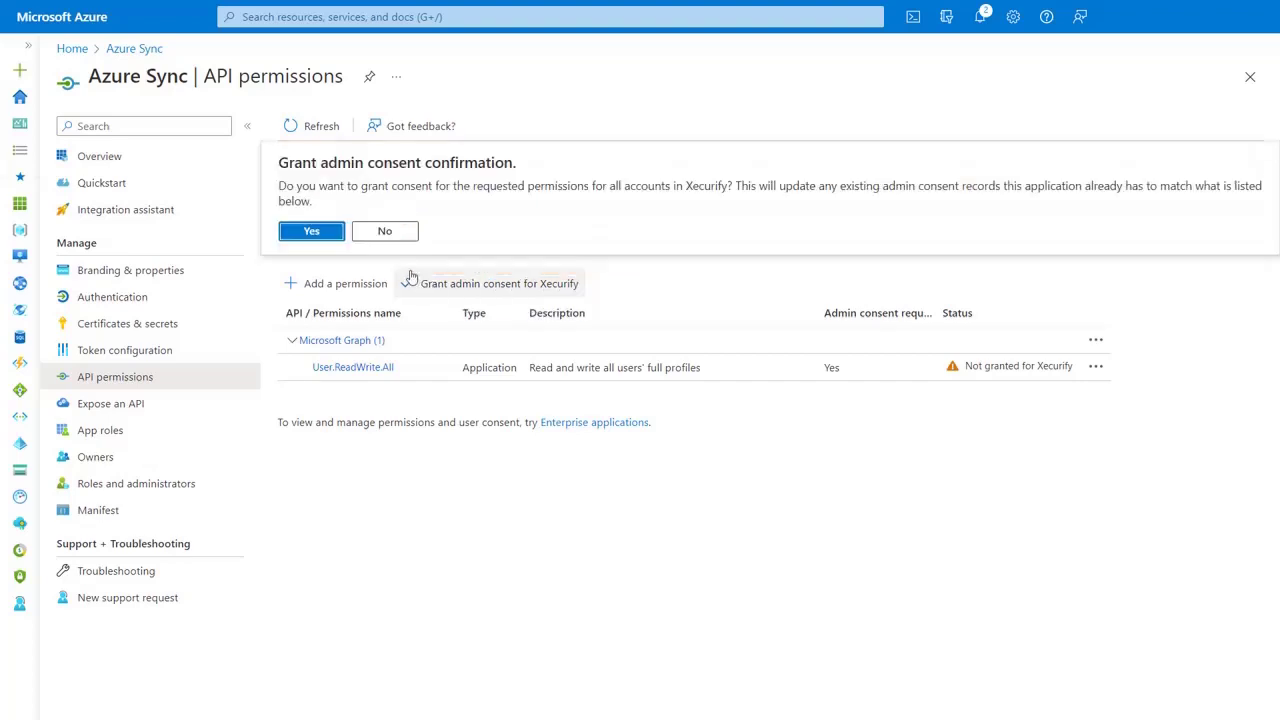
pyautogui.click(312, 231)
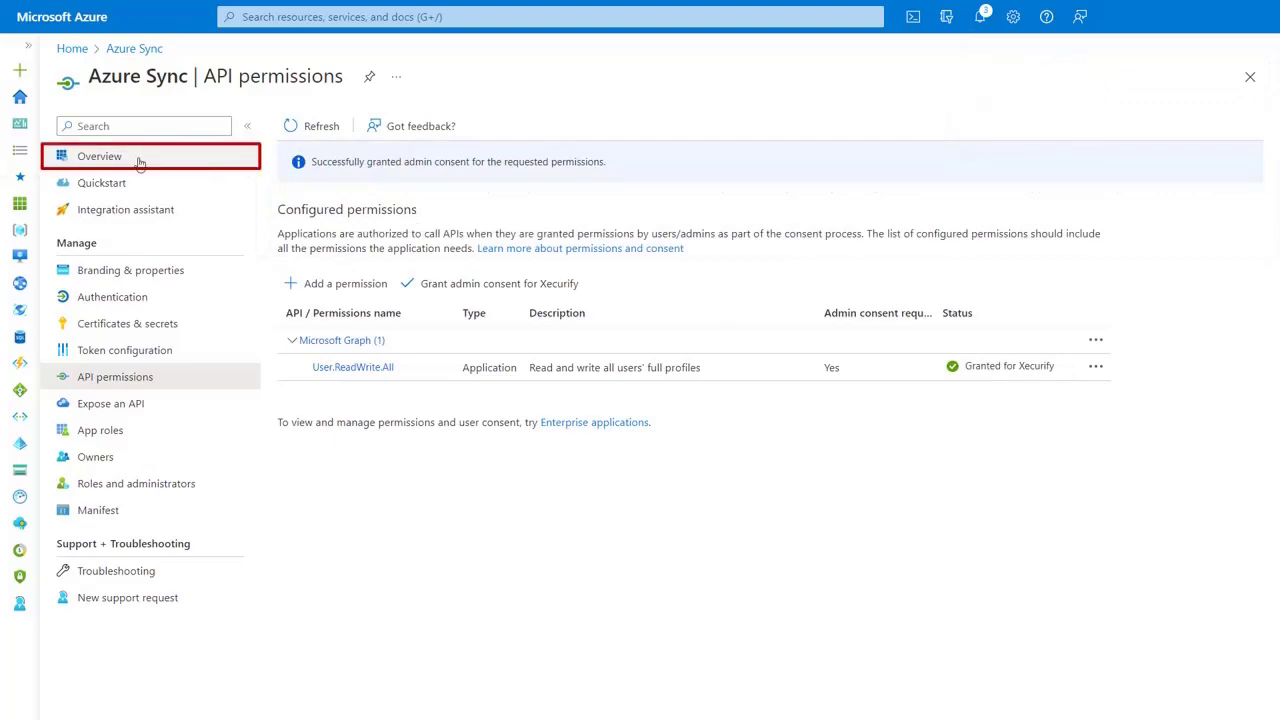
# - Copy the Directory (tenant) ID and Application (client) ID from Azure into Drupal's step 2 fields
pyautogui.click(100, 156)
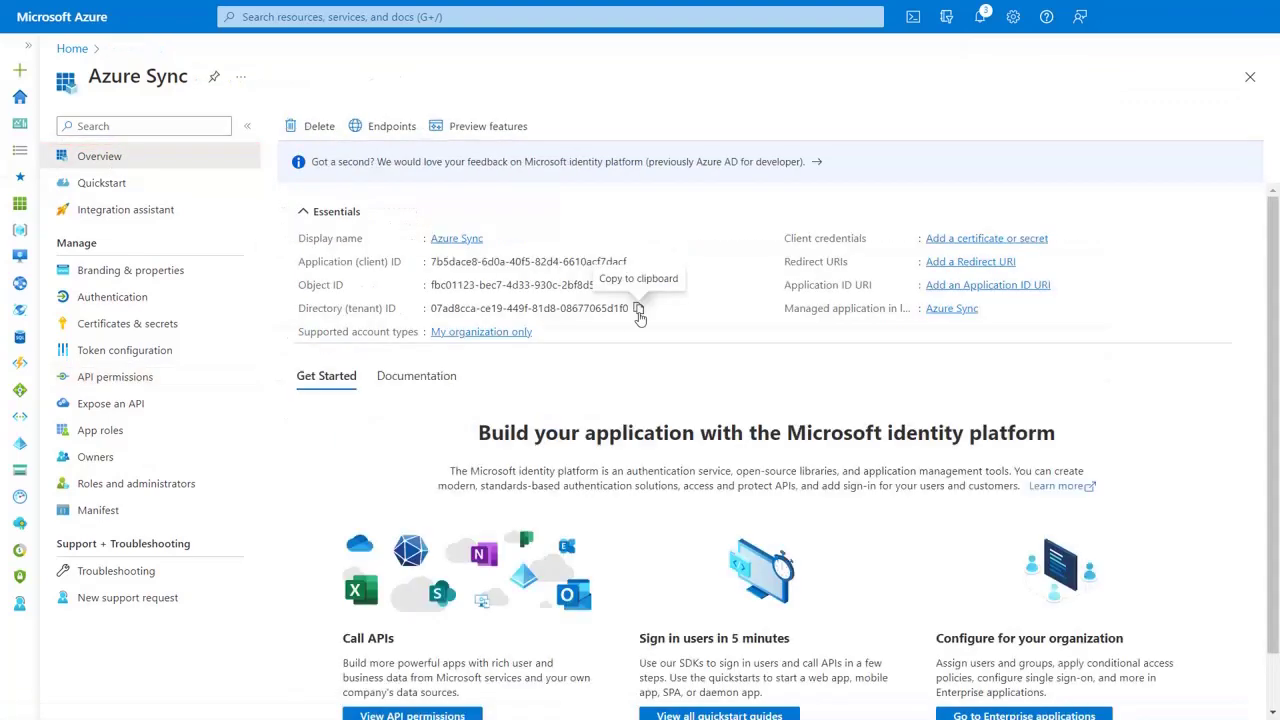
pyautogui.click(638, 310)
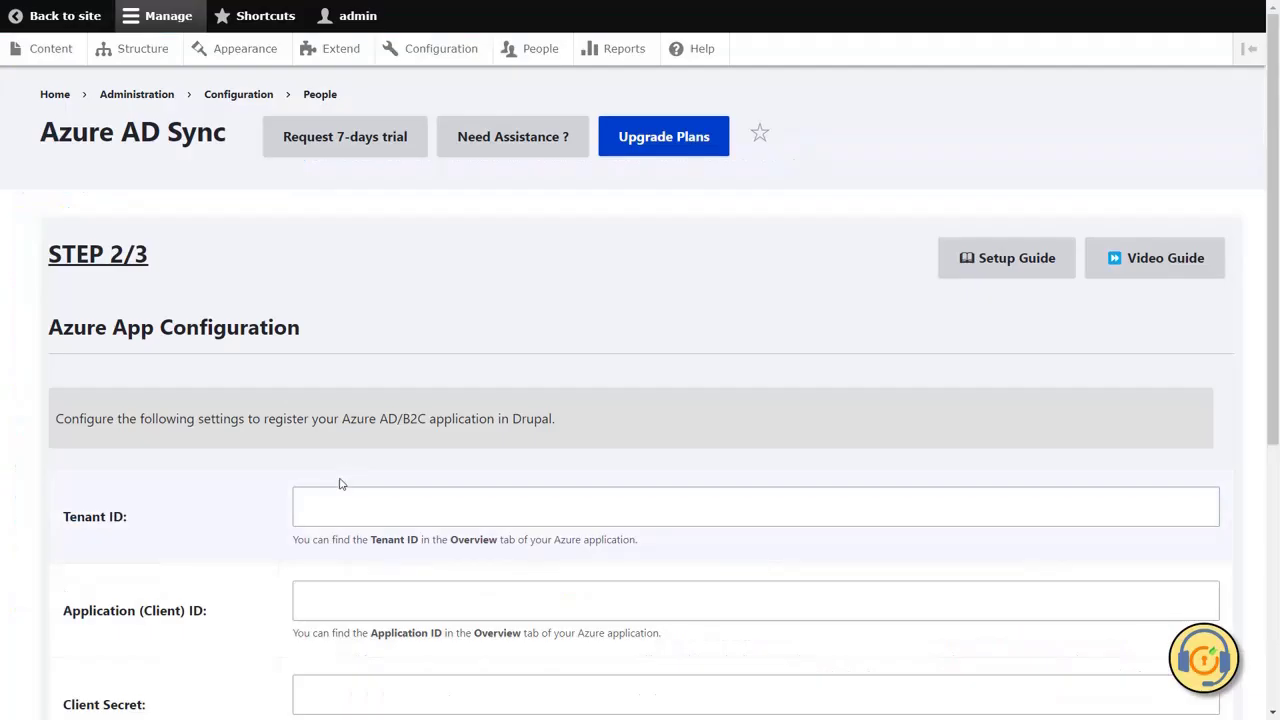
pyautogui.click(336, 494)
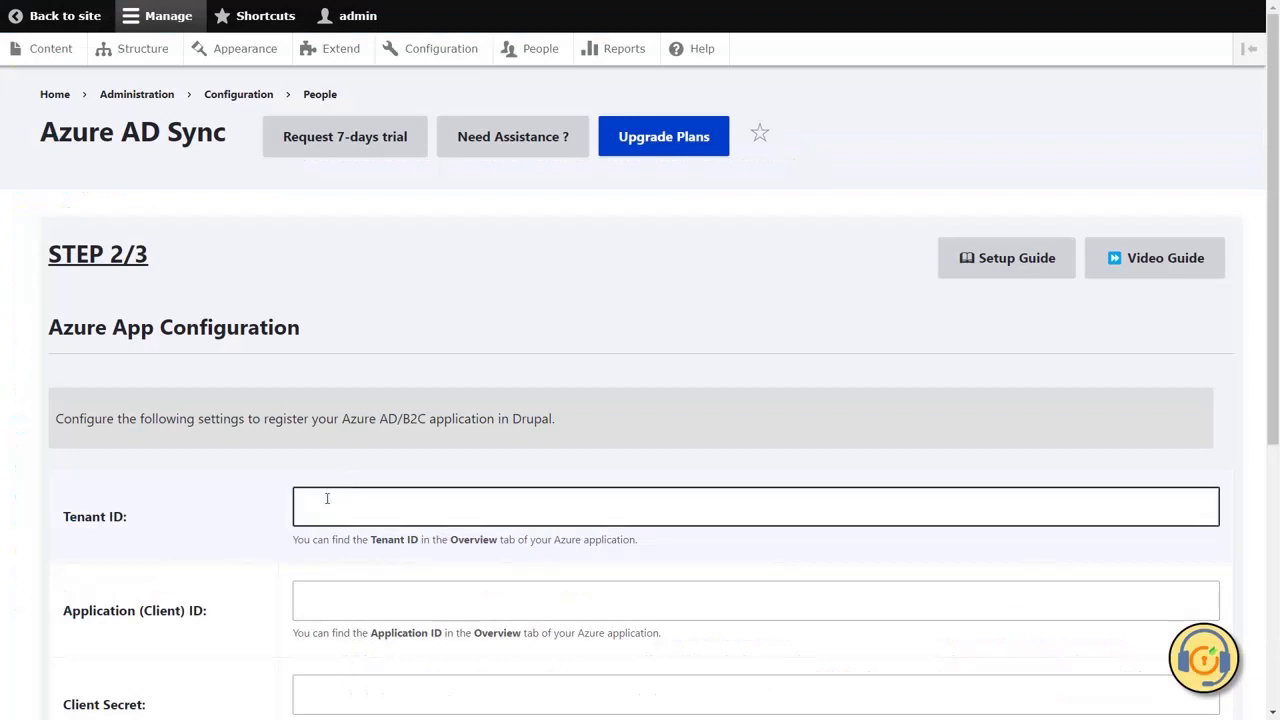
pyautogui.click(326, 497)
pyautogui.hotkey('ctrl', 'v')
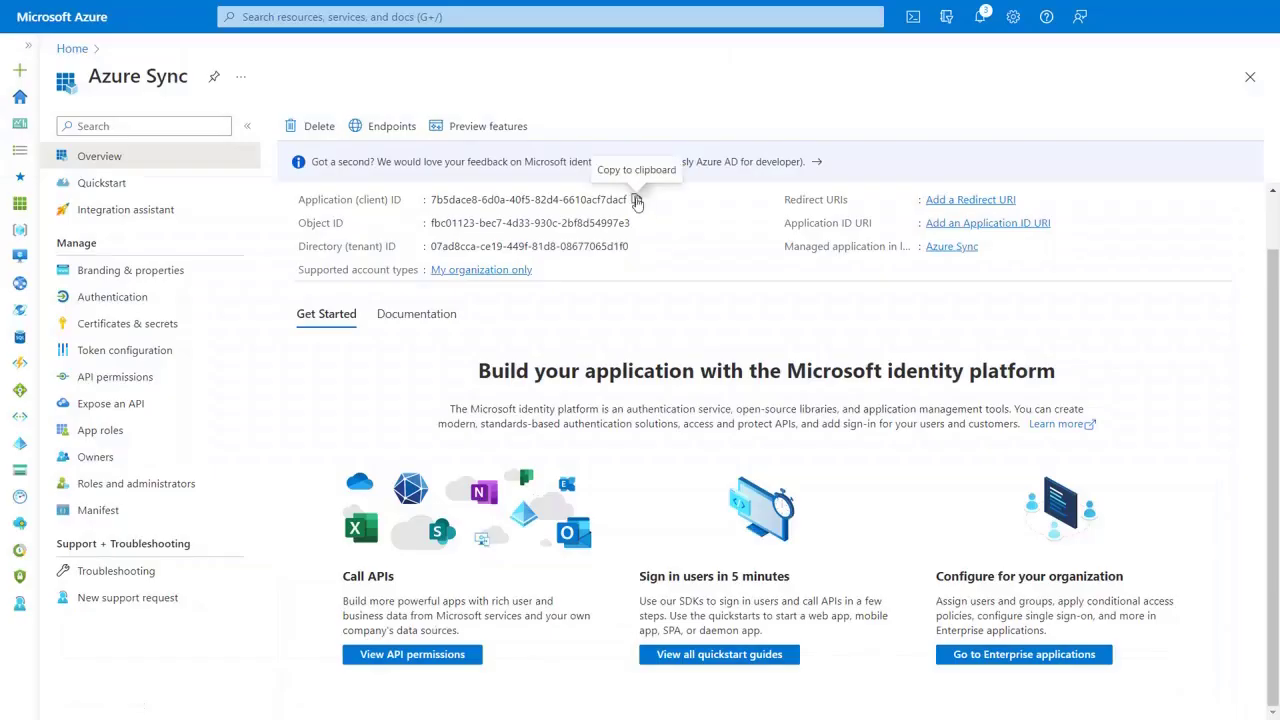
pyautogui.click(636, 200)
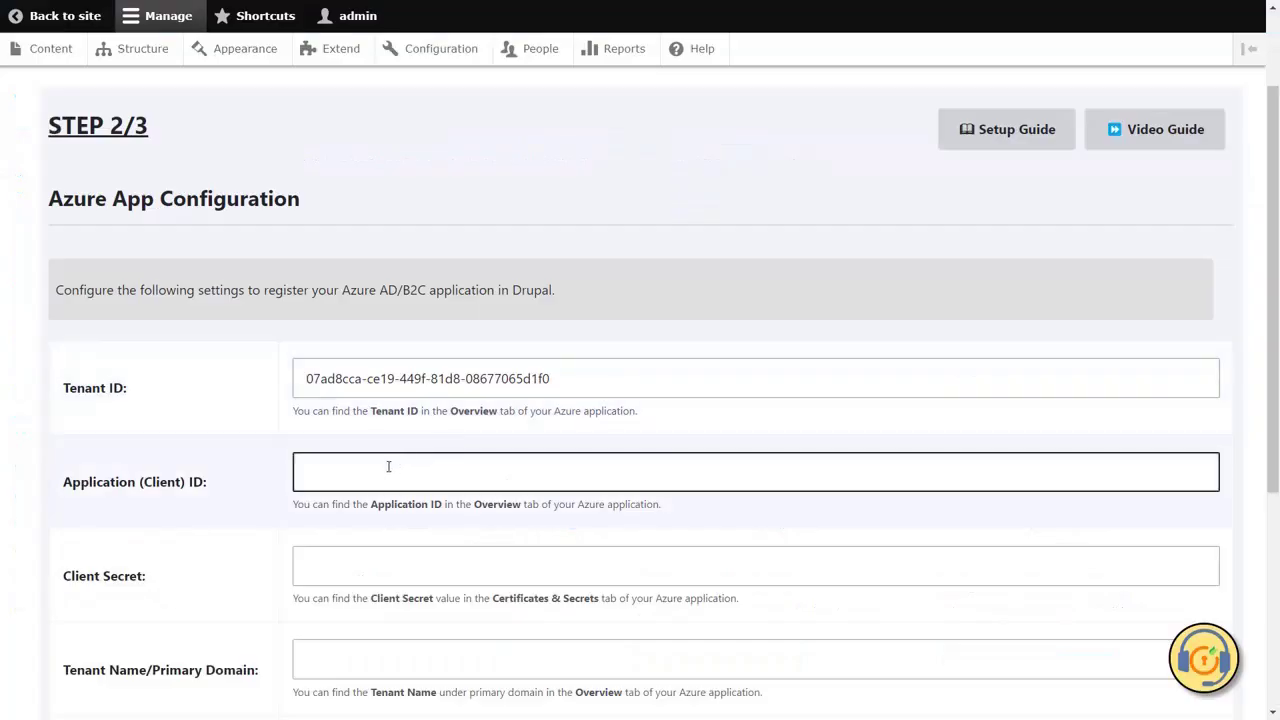
pyautogui.click(389, 466)
pyautogui.hotkey('ctrl', 'v')
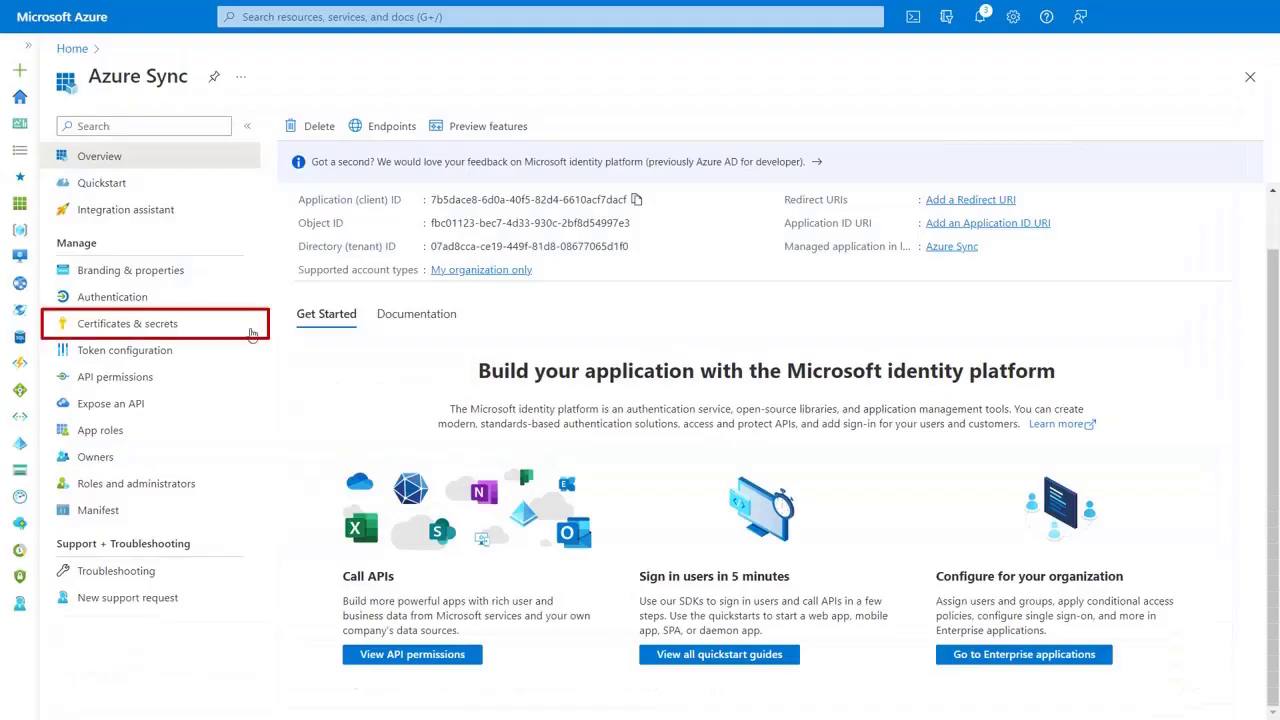
# - Create a client secret named 'Secret key' for Azure Sync and copy its value
pyautogui.click(155, 327)
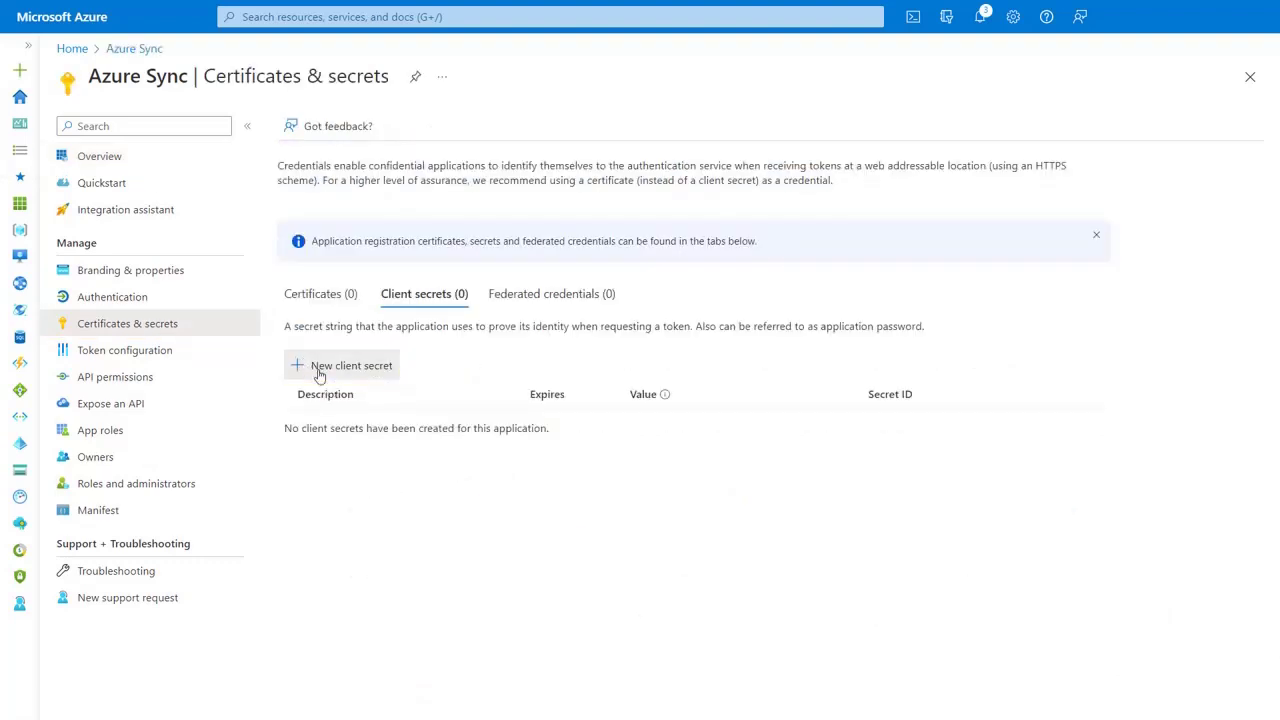
pyautogui.click(320, 366)
pyautogui.write('Secret key')
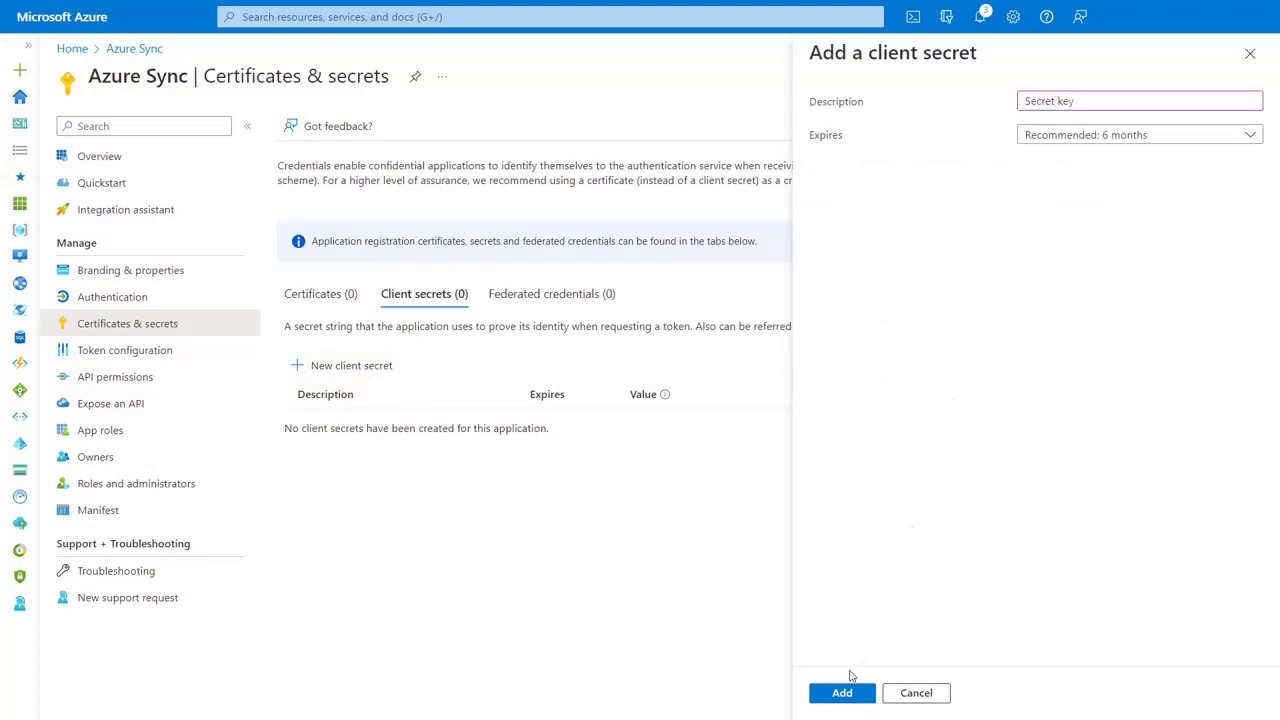
pyautogui.click(841, 693)
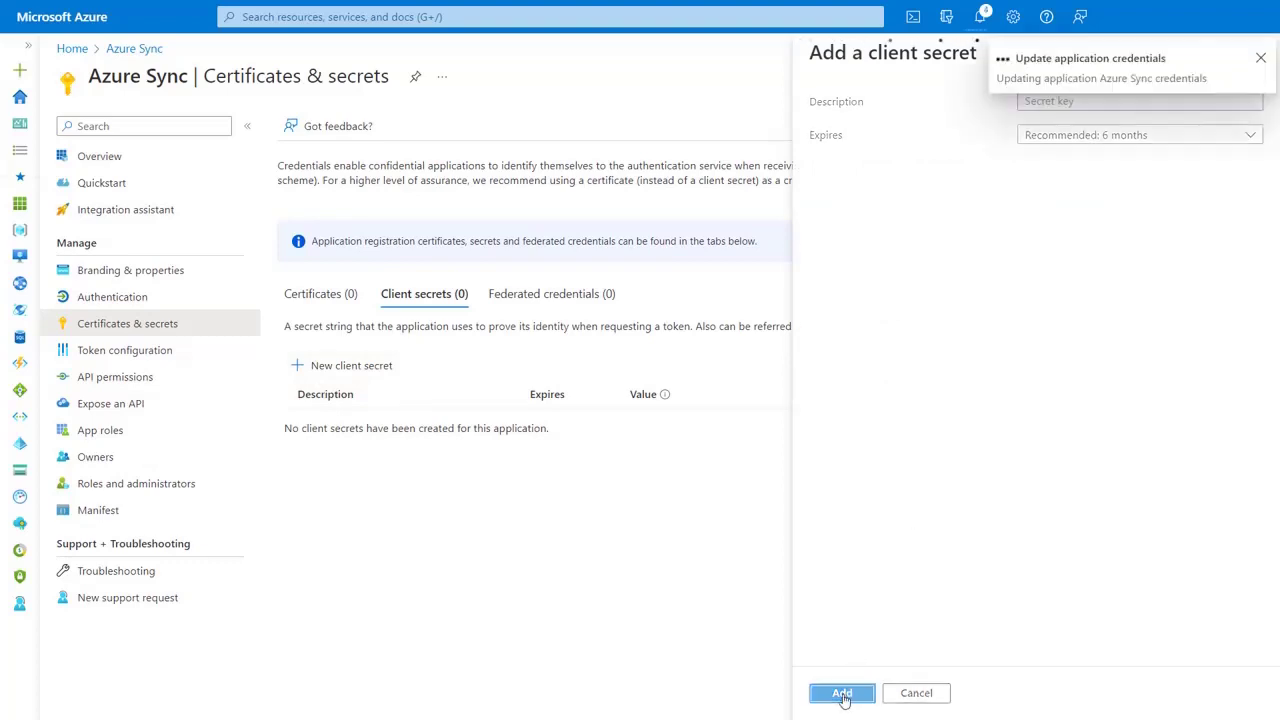
pyautogui.click(844, 484)
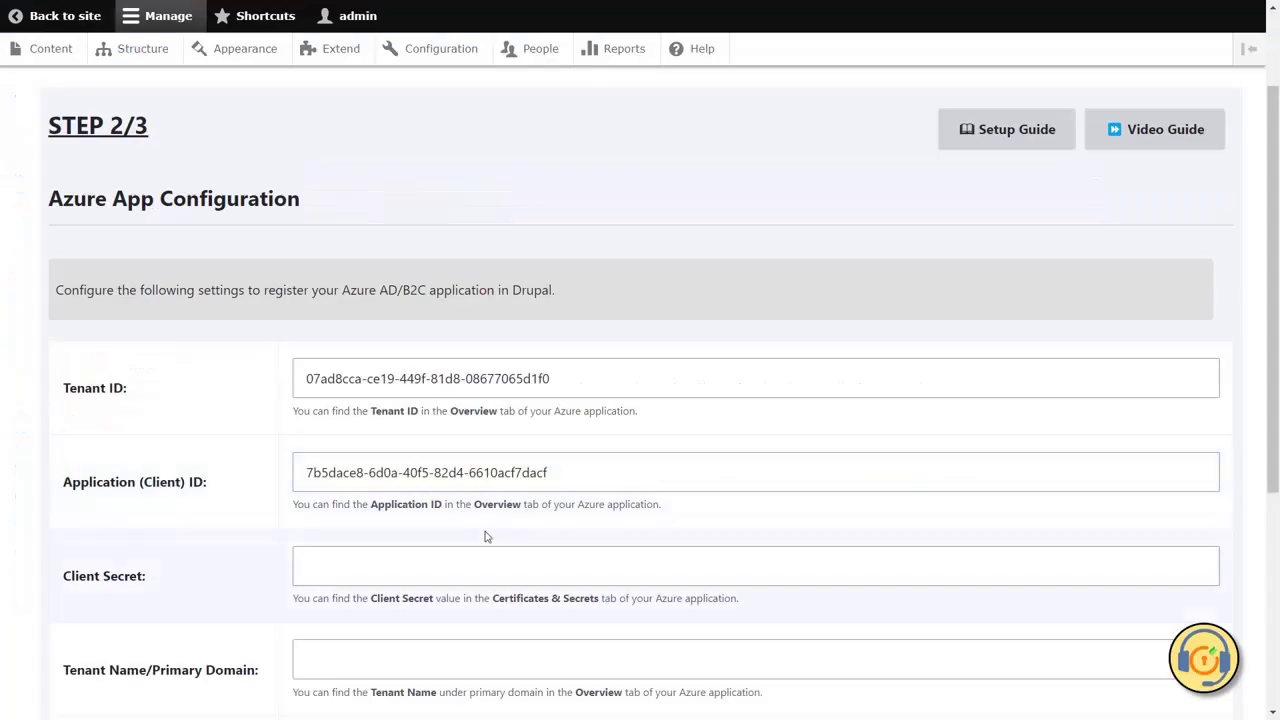
# - Paste the client secret and the primary domain demo.onmicrosoft.com into Drupal's step 2 form
pyautogui.click(437, 560)
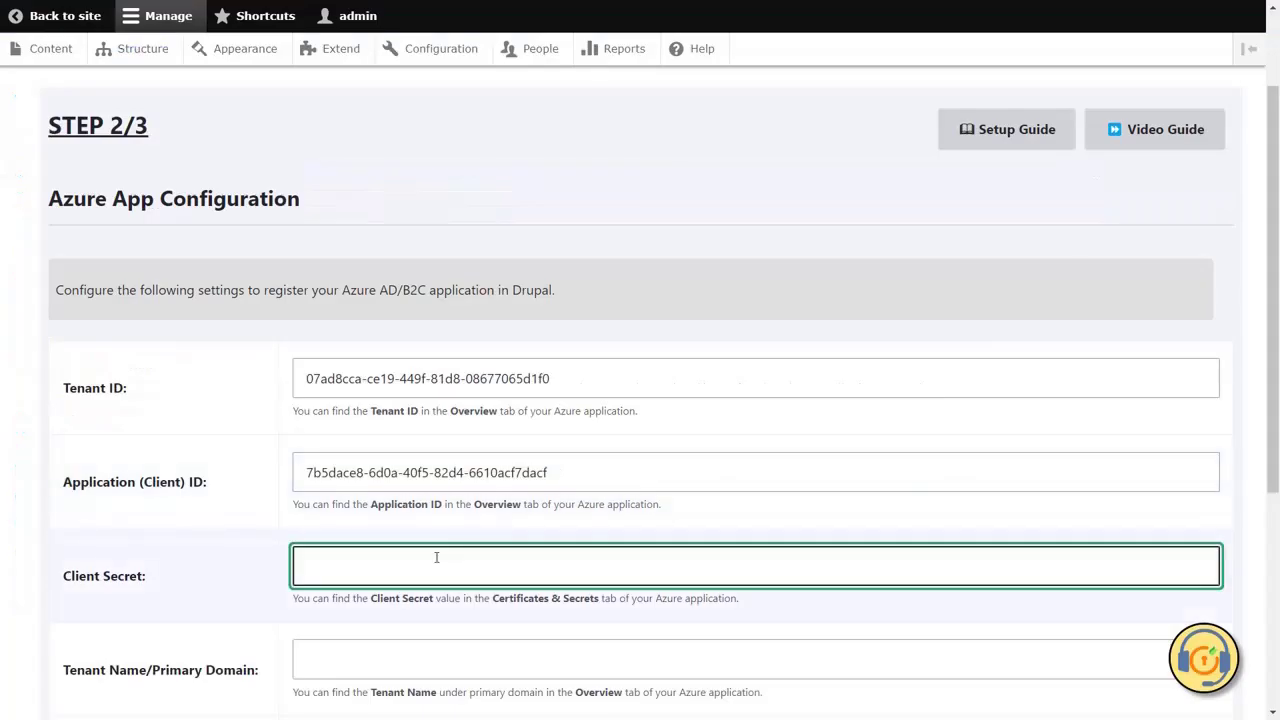
pyautogui.hotkey('ctrl', 'v')
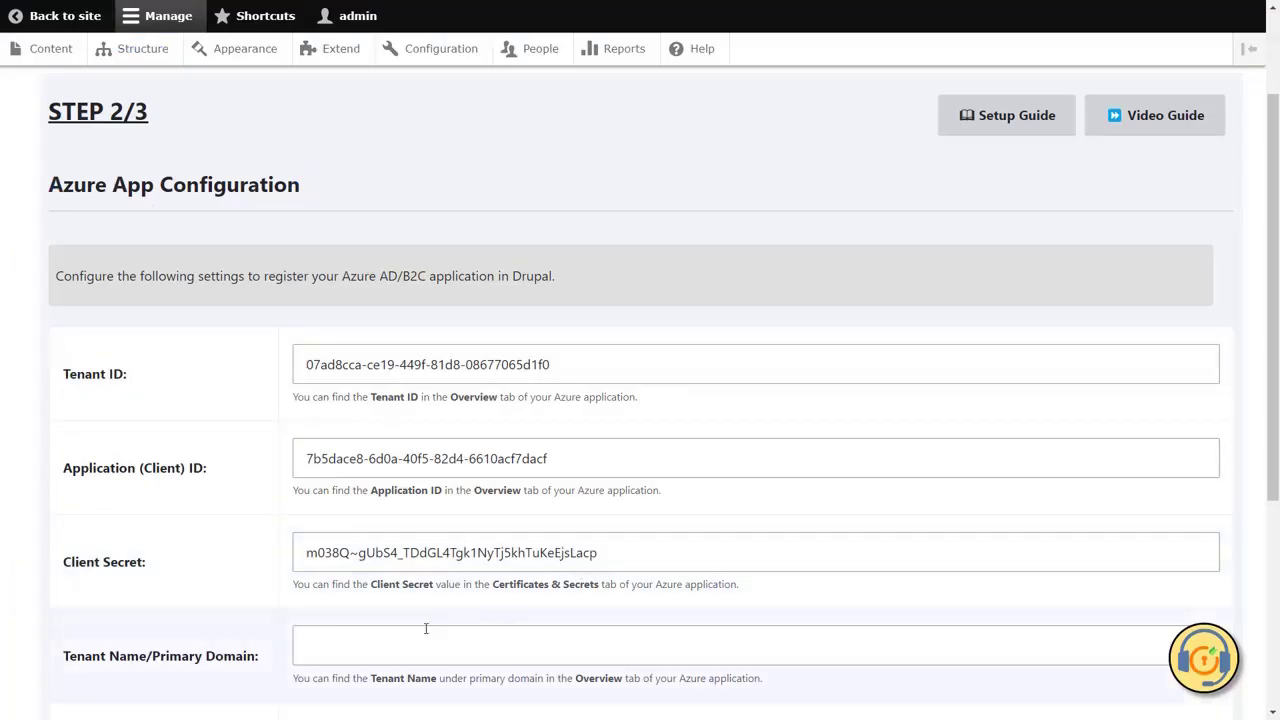
pyautogui.click(408, 645)
pyautogui.hotkey('ctrl', 'v')
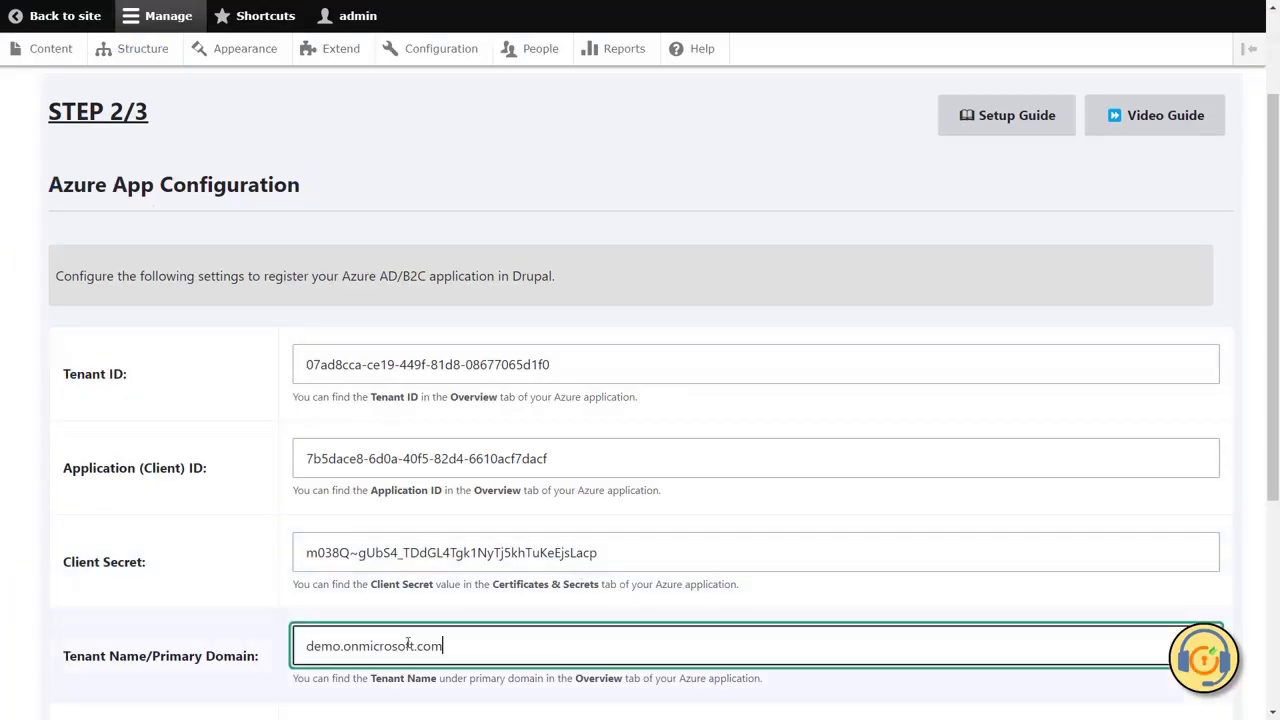
pyautogui.scroll(-1, 408, 645)
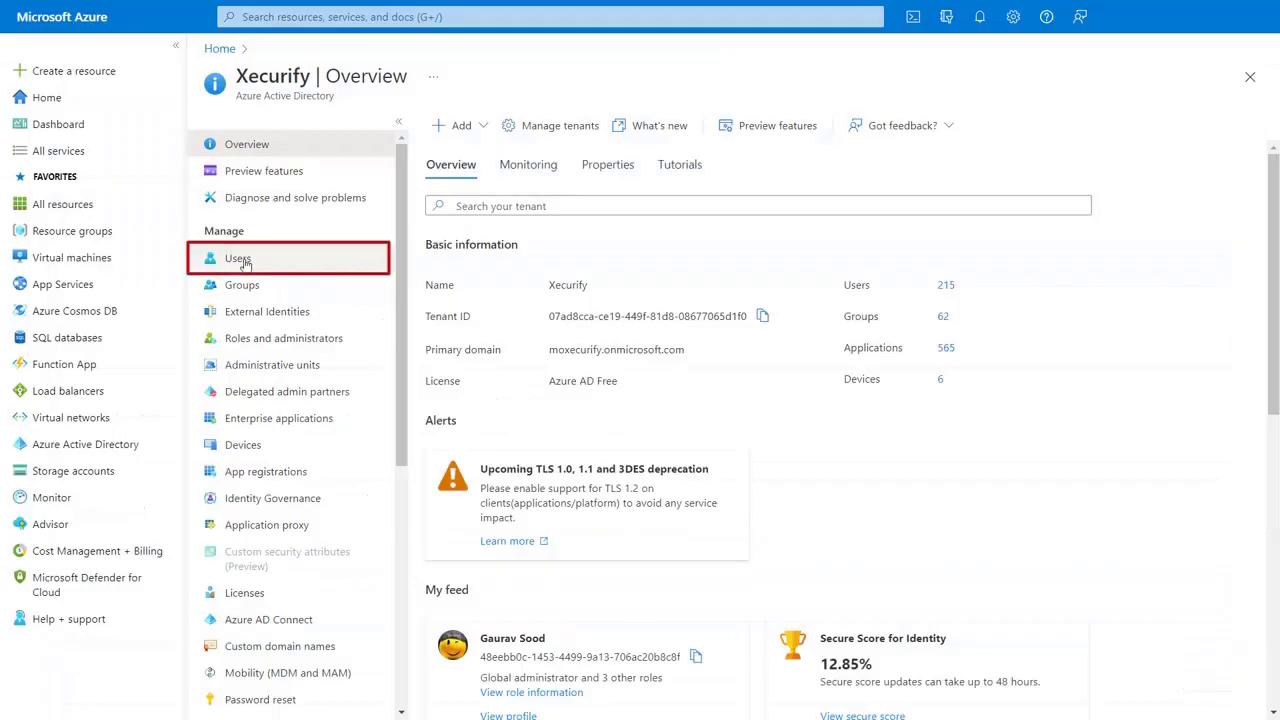
# - Search the directory's Users list for the test user by name and copy their principal name
pyautogui.click(240, 260)
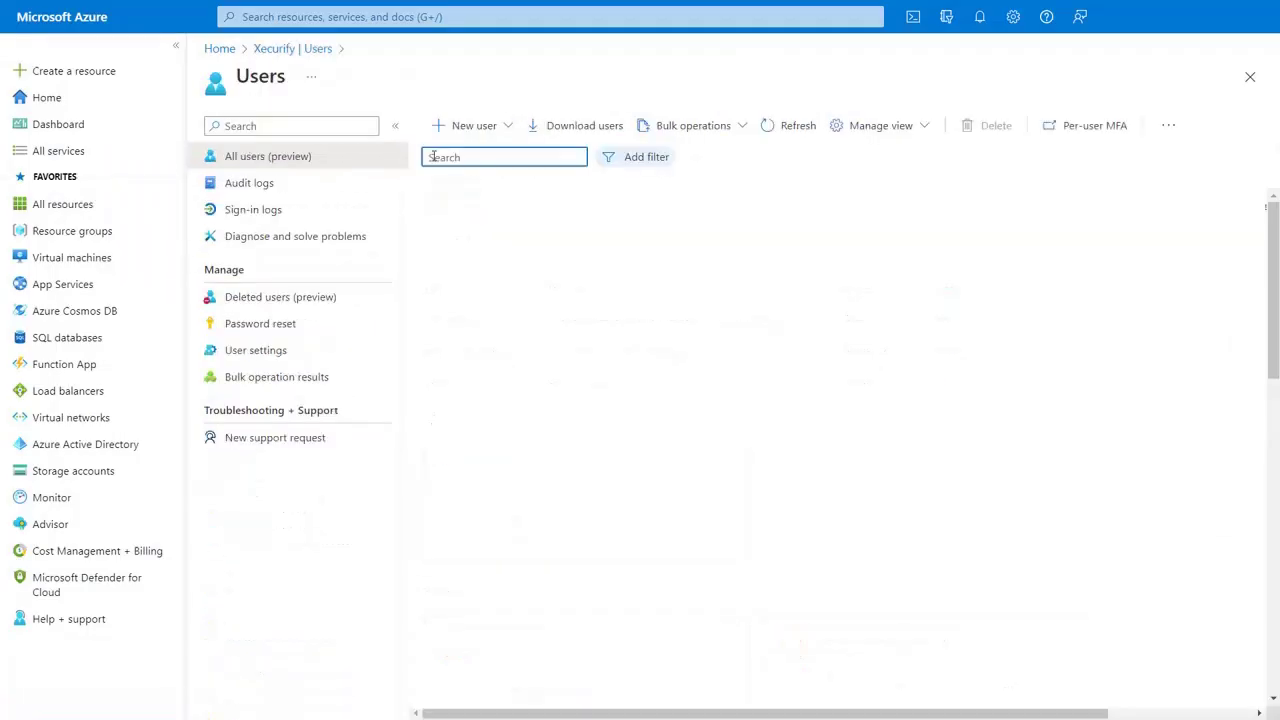
pyautogui.write('Aran')
pyautogui.click(750, 236)
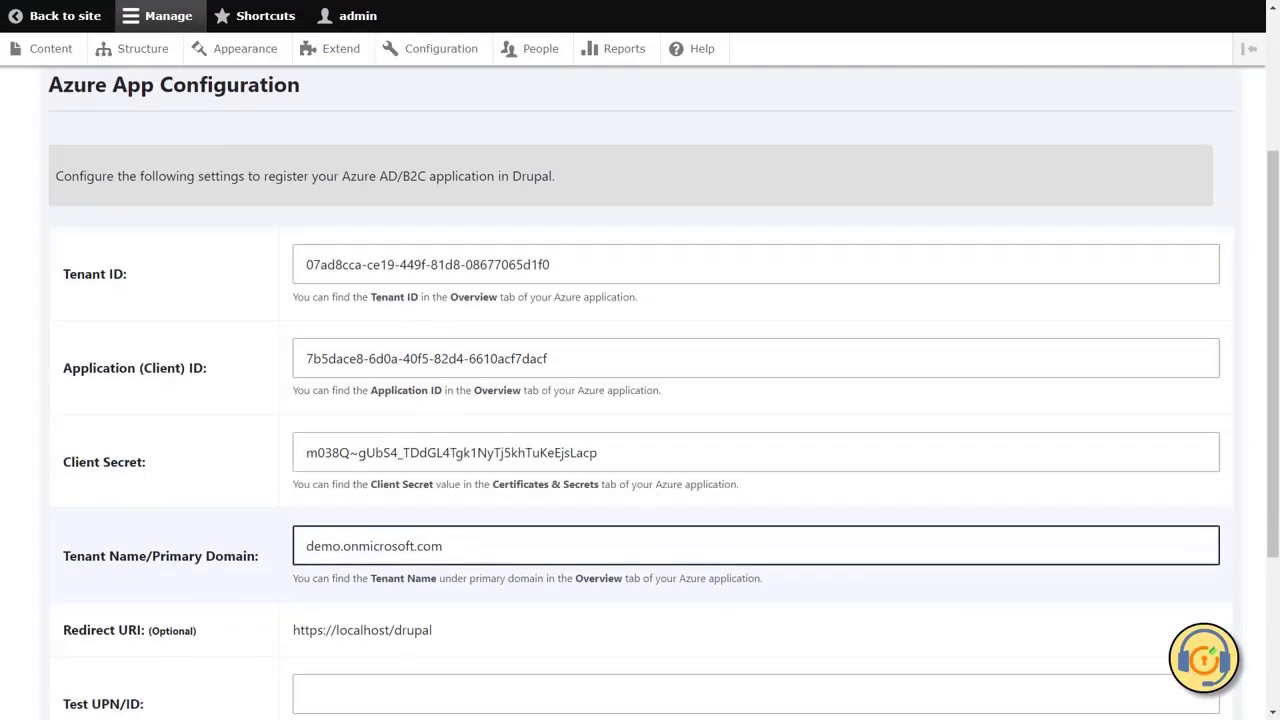
# - Paste the test user's UPN into Test UPN/ID and save and test the configuration
pyautogui.scroll(-1, 640, 400)
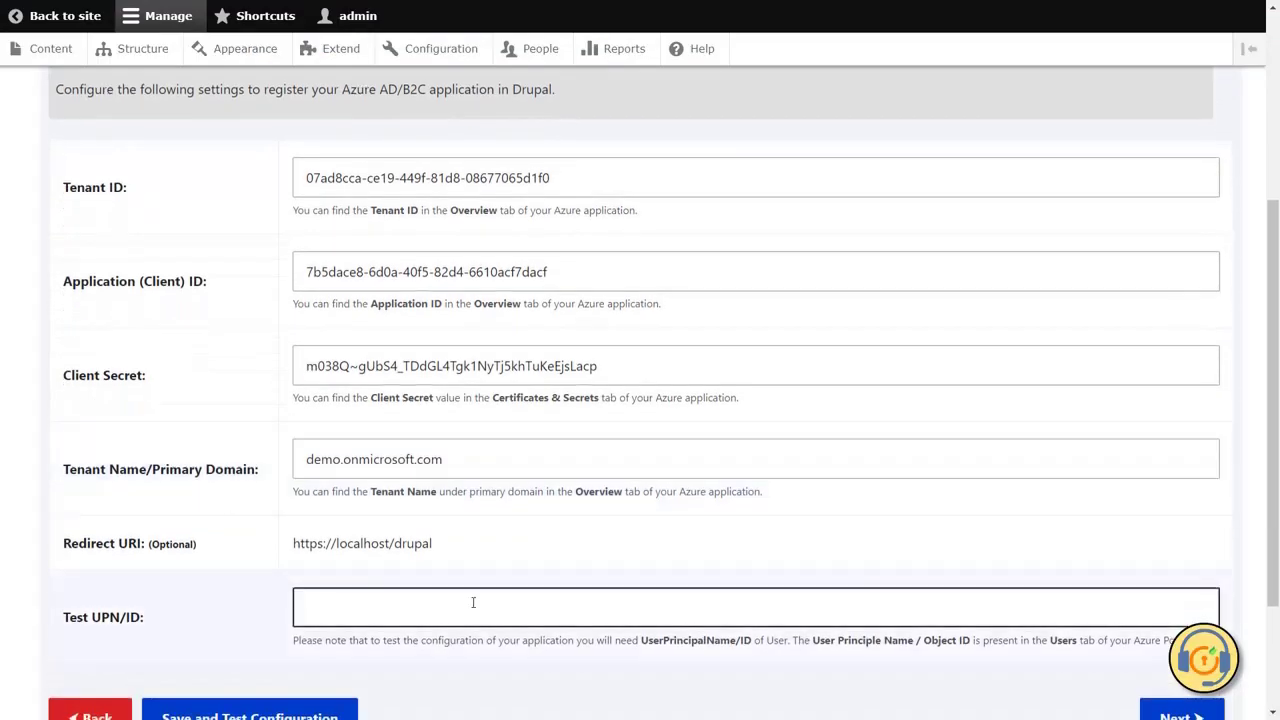
pyautogui.click(297, 603)
pyautogui.hotkey('ctrl', 'v')
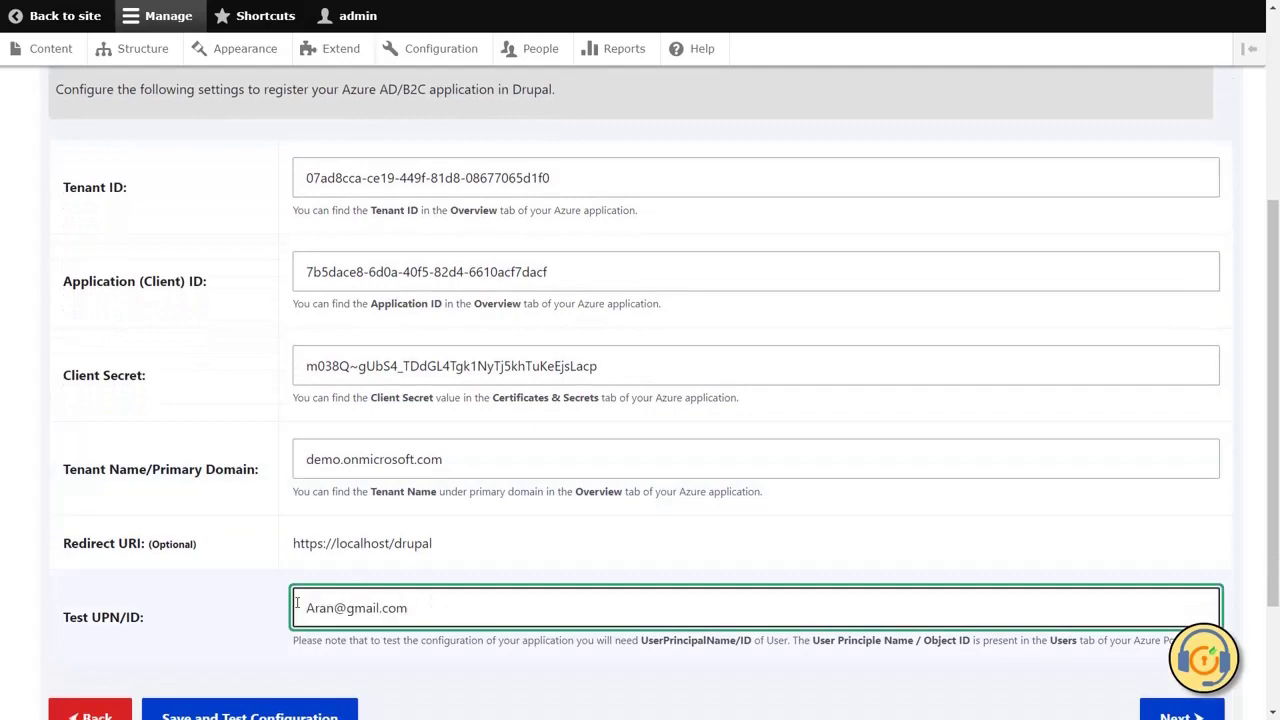
pyautogui.scroll(-1, 297, 603)
pyautogui.scroll(-1, 297, 603)
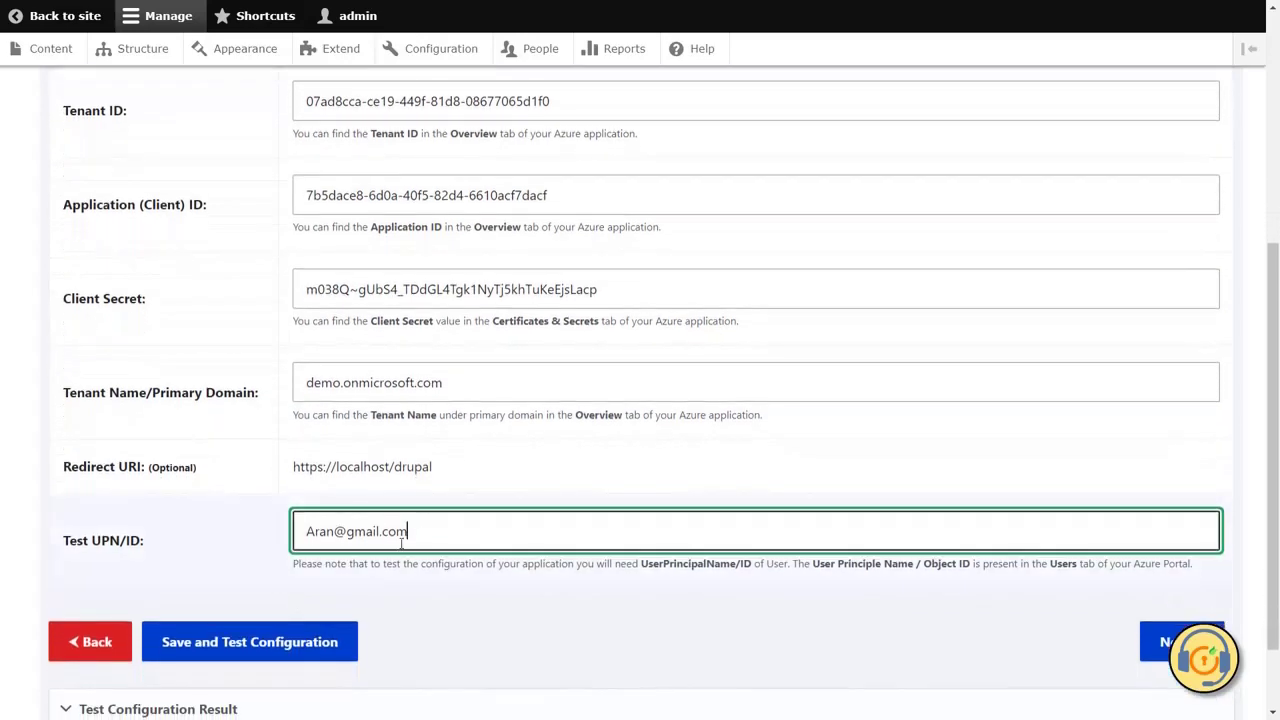
pyautogui.click(268, 650)
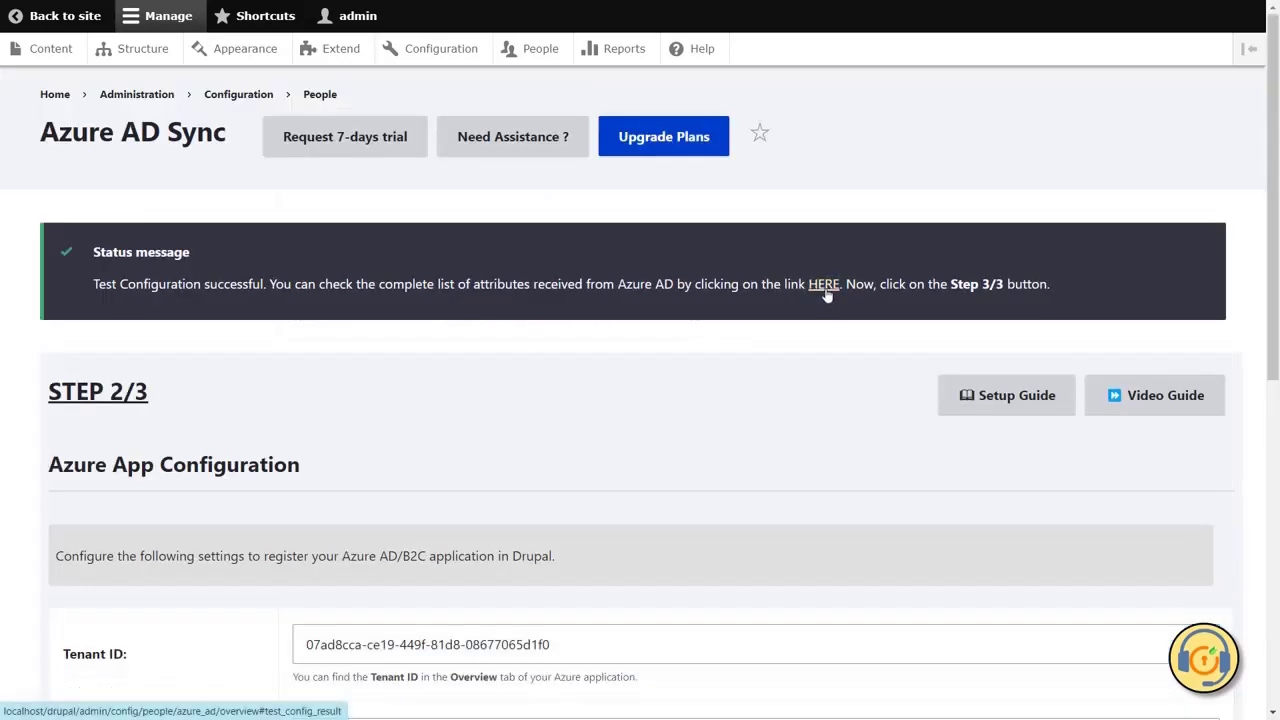
# - Review the received Azure AD attributes and the SUCCESS test configuration result
pyautogui.click(826, 288)
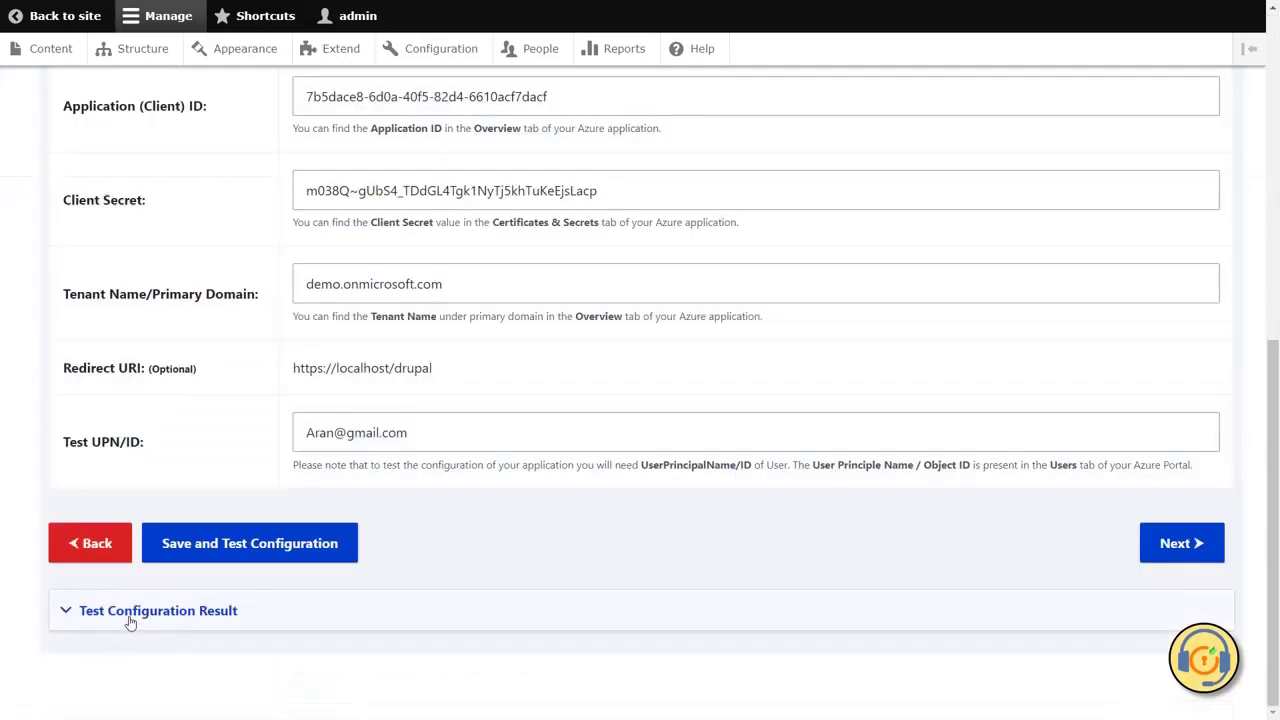
pyautogui.click(129, 618)
pyautogui.scroll(-1, 338, 671)
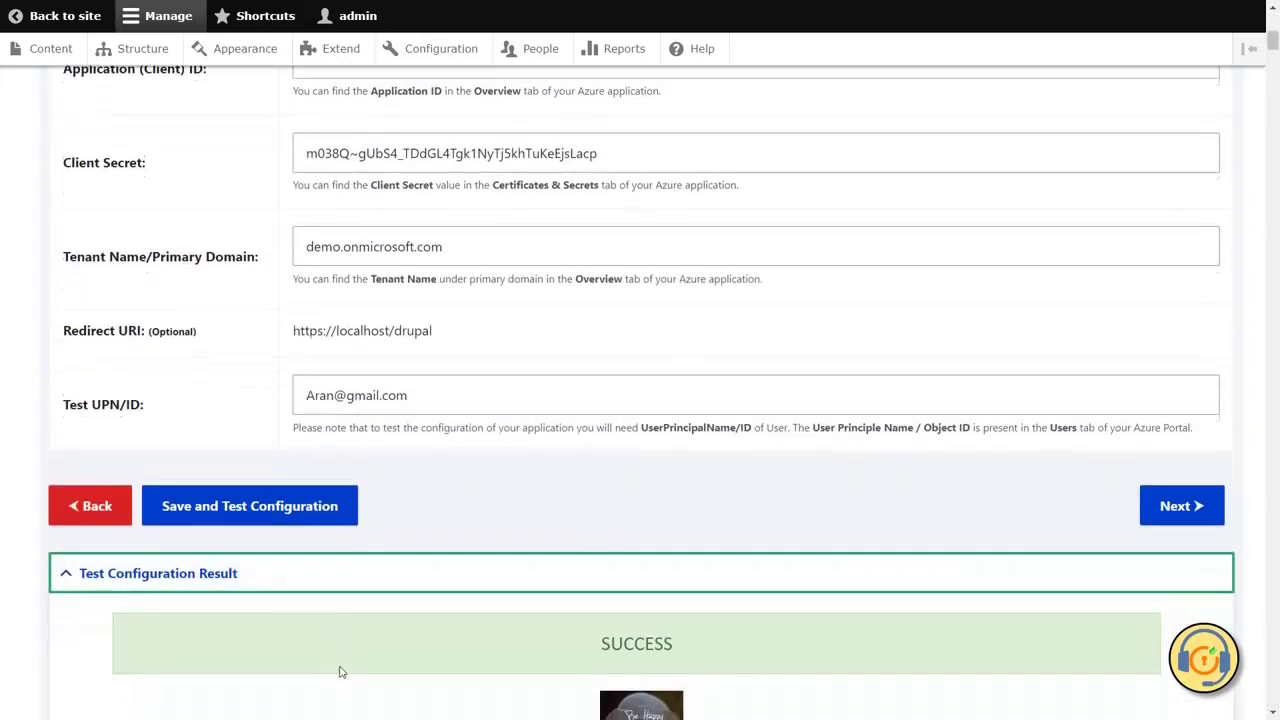
pyautogui.scroll(-2, 338, 671)
pyautogui.click(1160, 485)
# - Continue to step 3 and enable and save the Create user operation for manual provisioning
pyautogui.click(1165, 557)
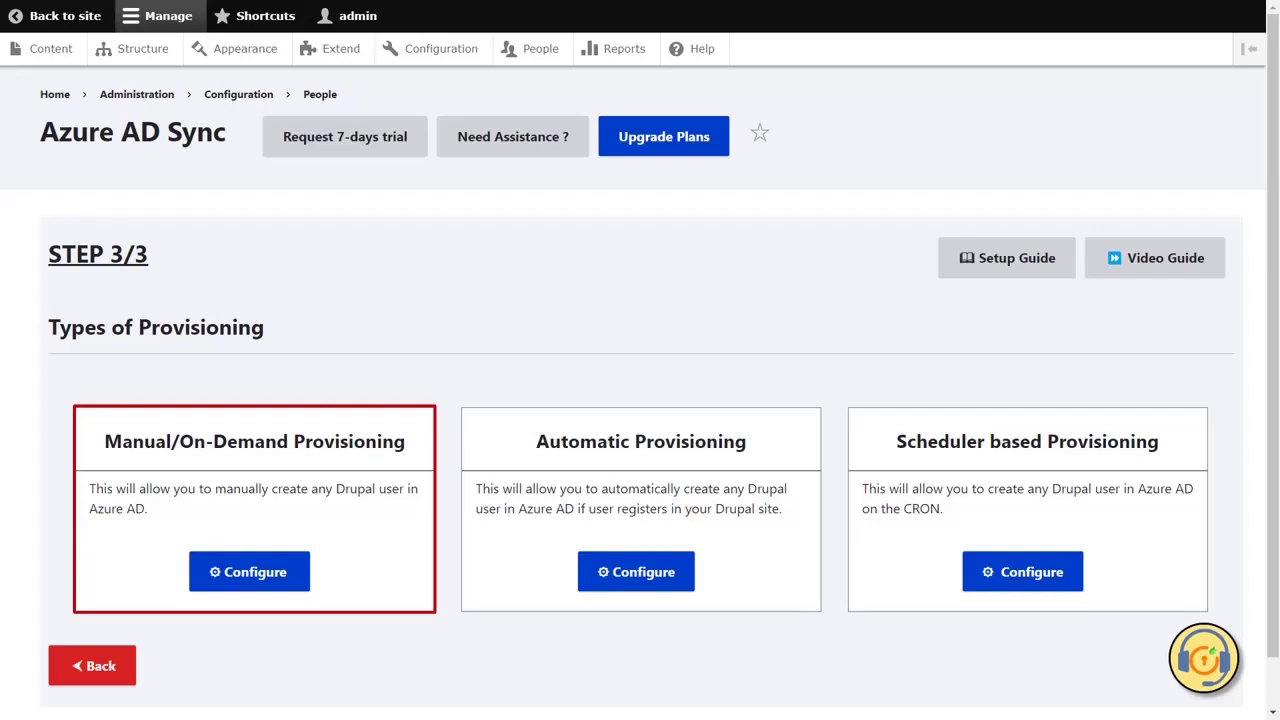
pyautogui.click(264, 584)
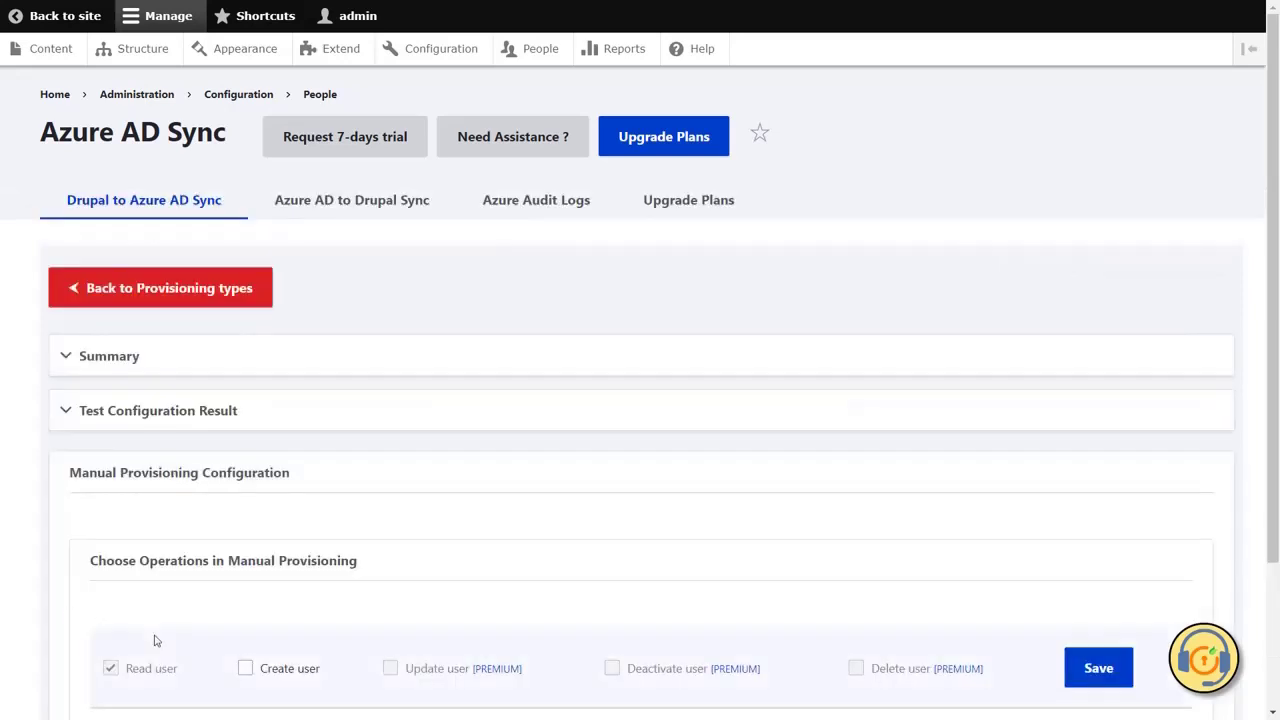
pyautogui.click(246, 669)
pyautogui.click(1091, 678)
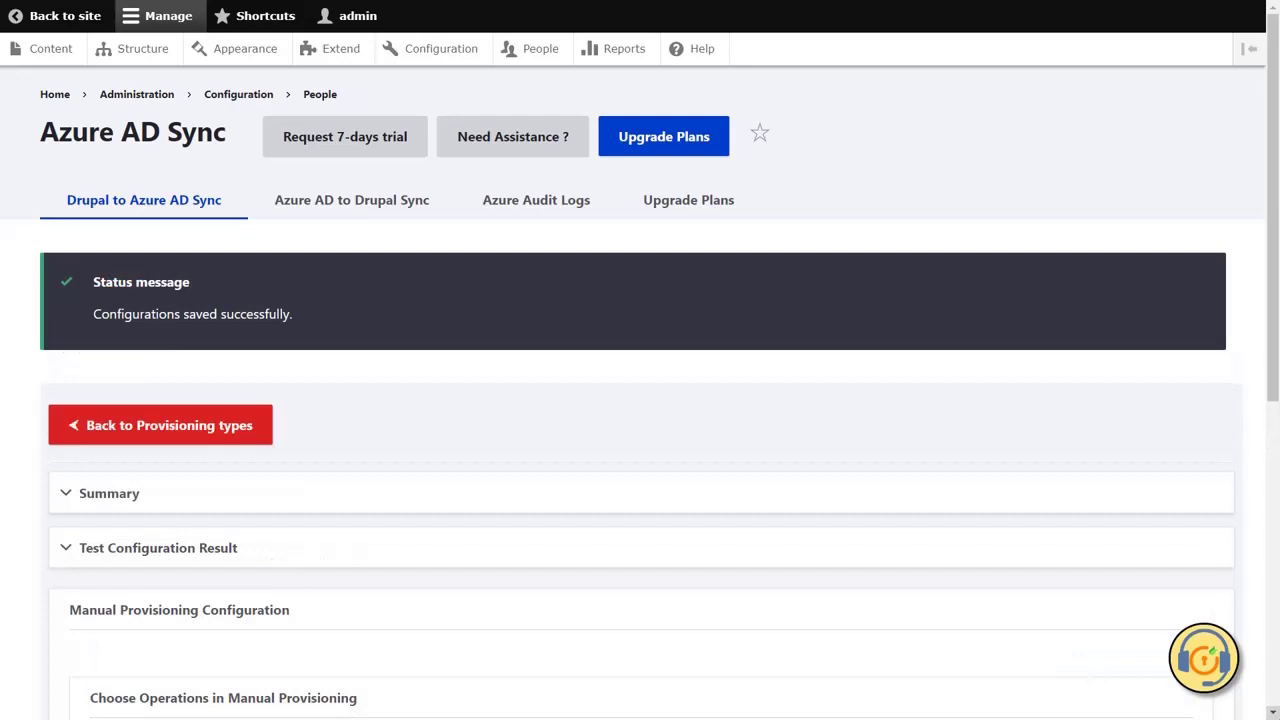
# - Find testuser in the Drupal username search and sync it to Azure AD
pyautogui.scroll(-5, 400, 450)
pyautogui.click(122, 465)
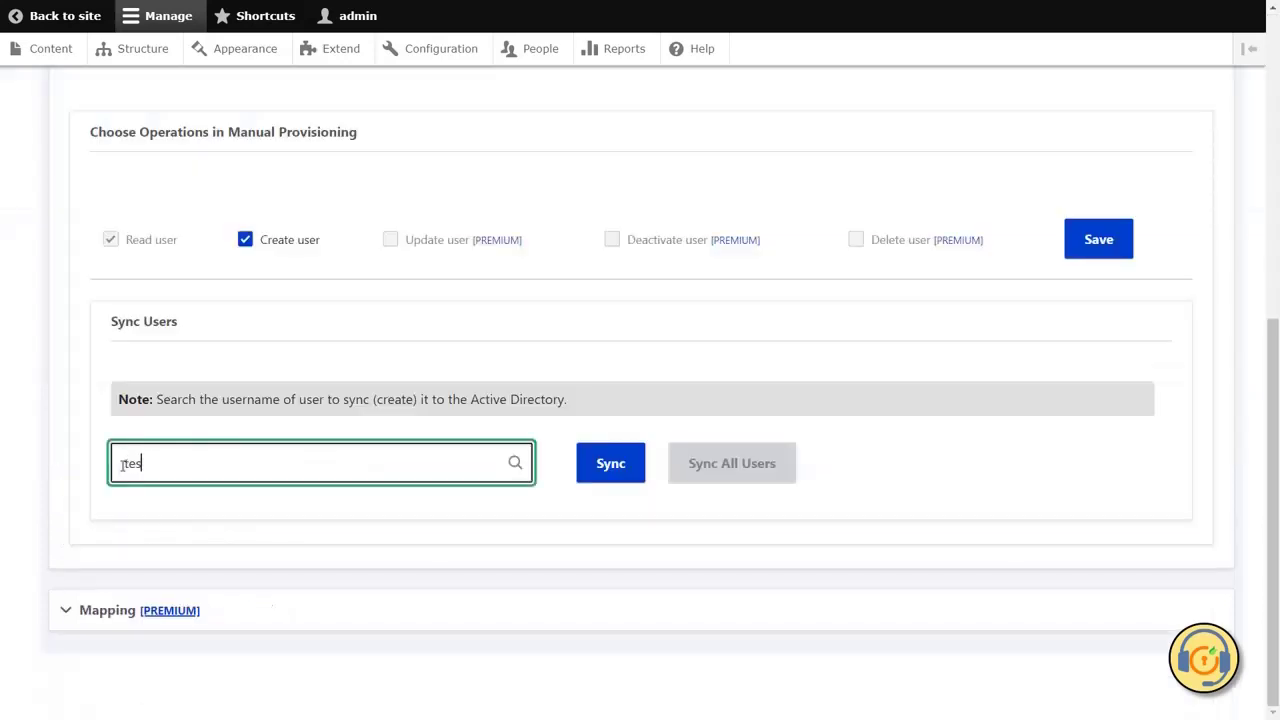
pyautogui.write('user')
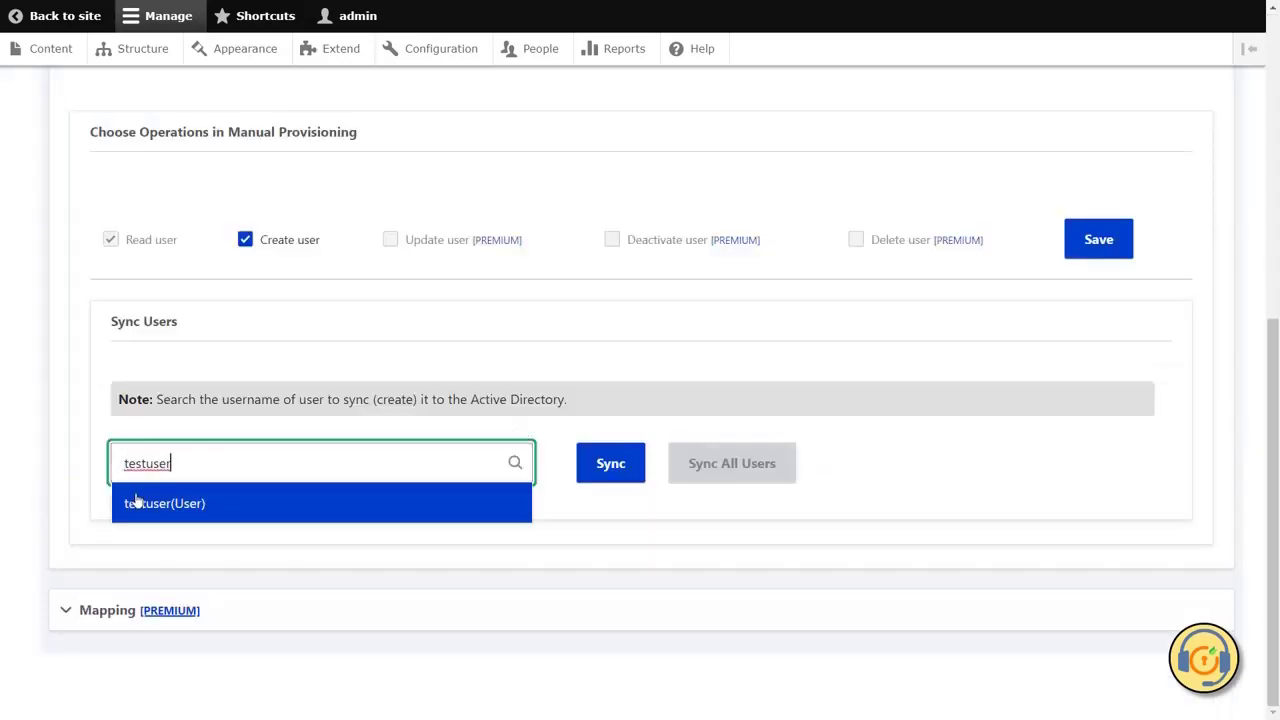
pyautogui.click(137, 502)
pyautogui.click(589, 476)
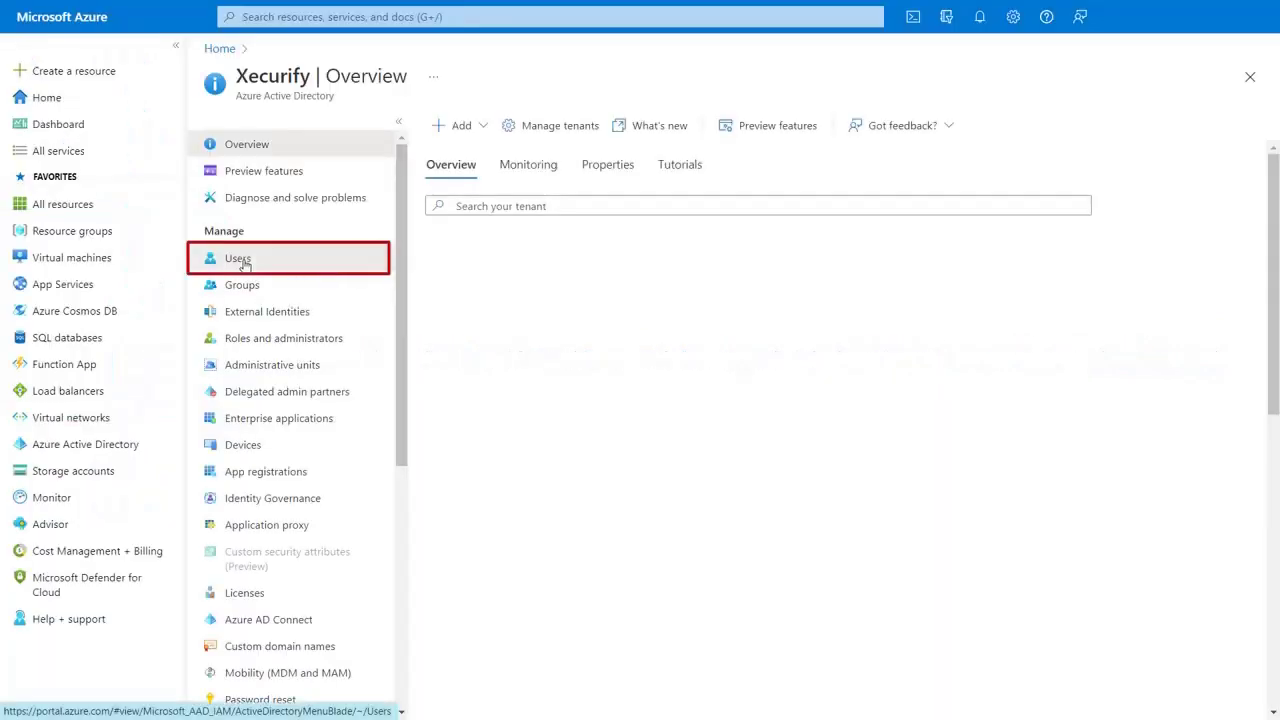
# - Search the Azure AD directory's Users list for 'testuser' to confirm it was synced
pyautogui.click(240, 258)
pyautogui.click(442, 159)
pyautogui.write('testuser')
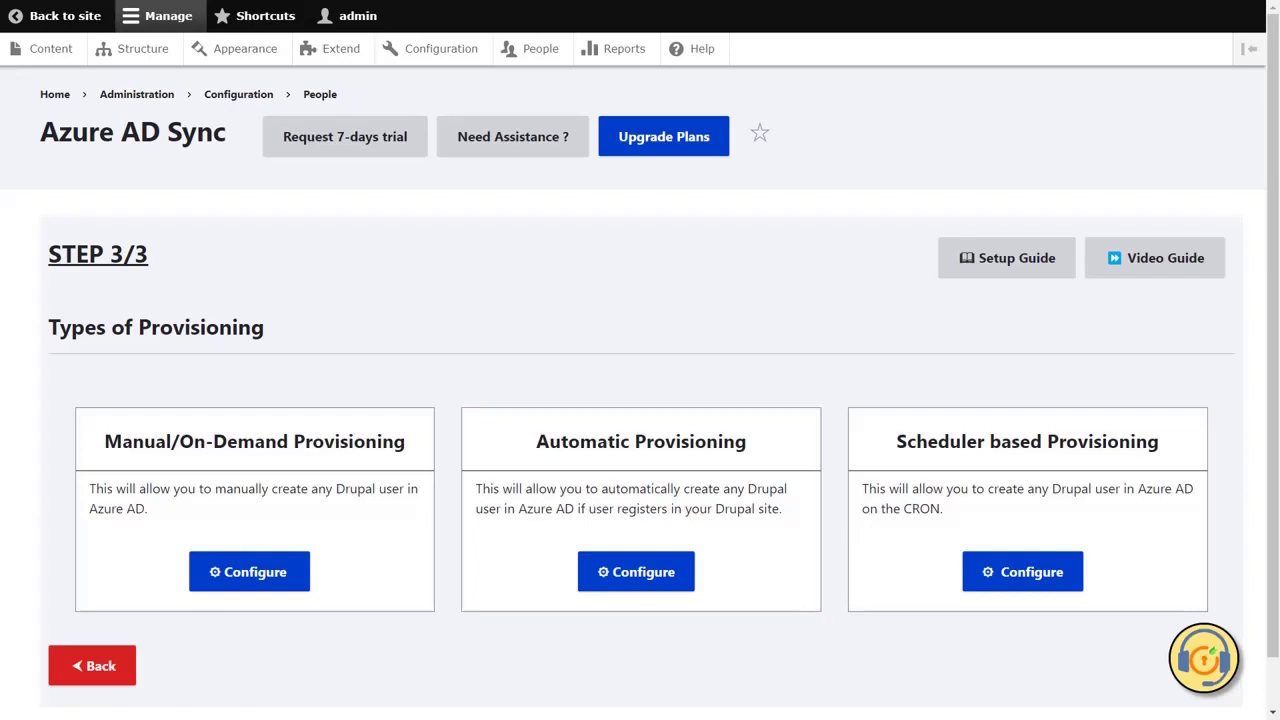
# - Enable the Create user operation for automatic provisioning and save it
pyautogui.click(644, 586)
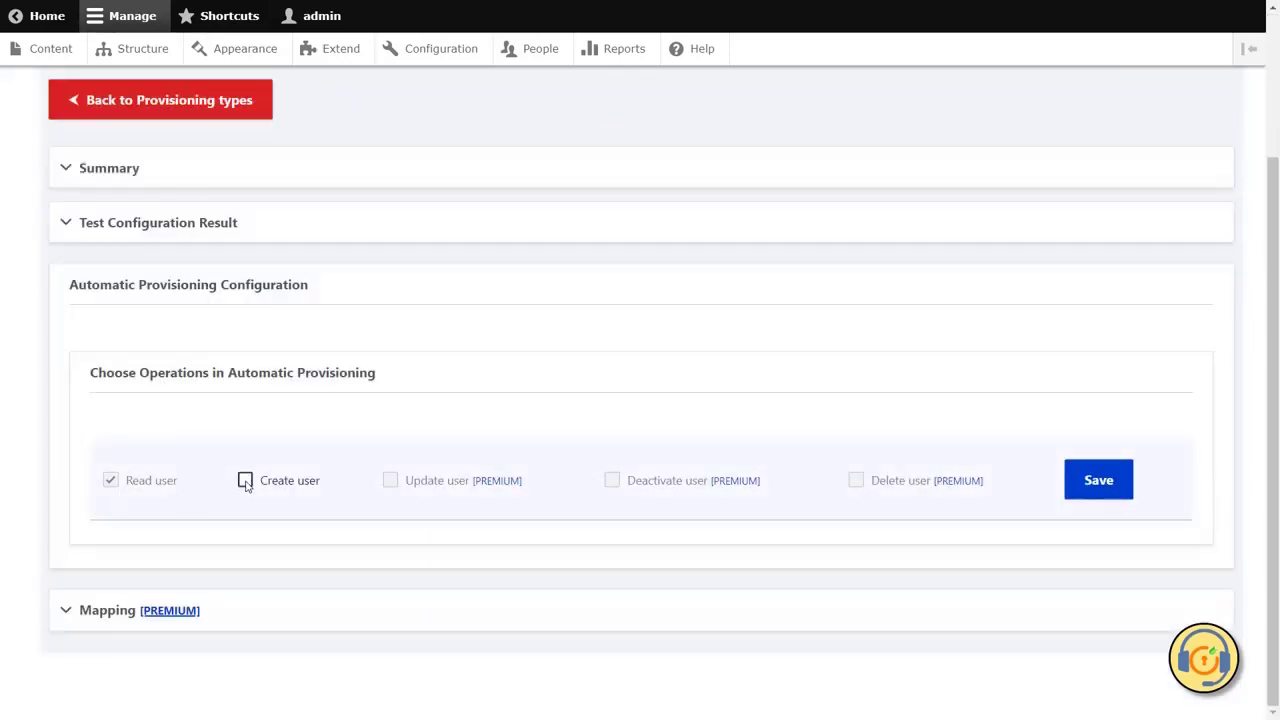
pyautogui.click(245, 481)
pyautogui.click(1105, 492)
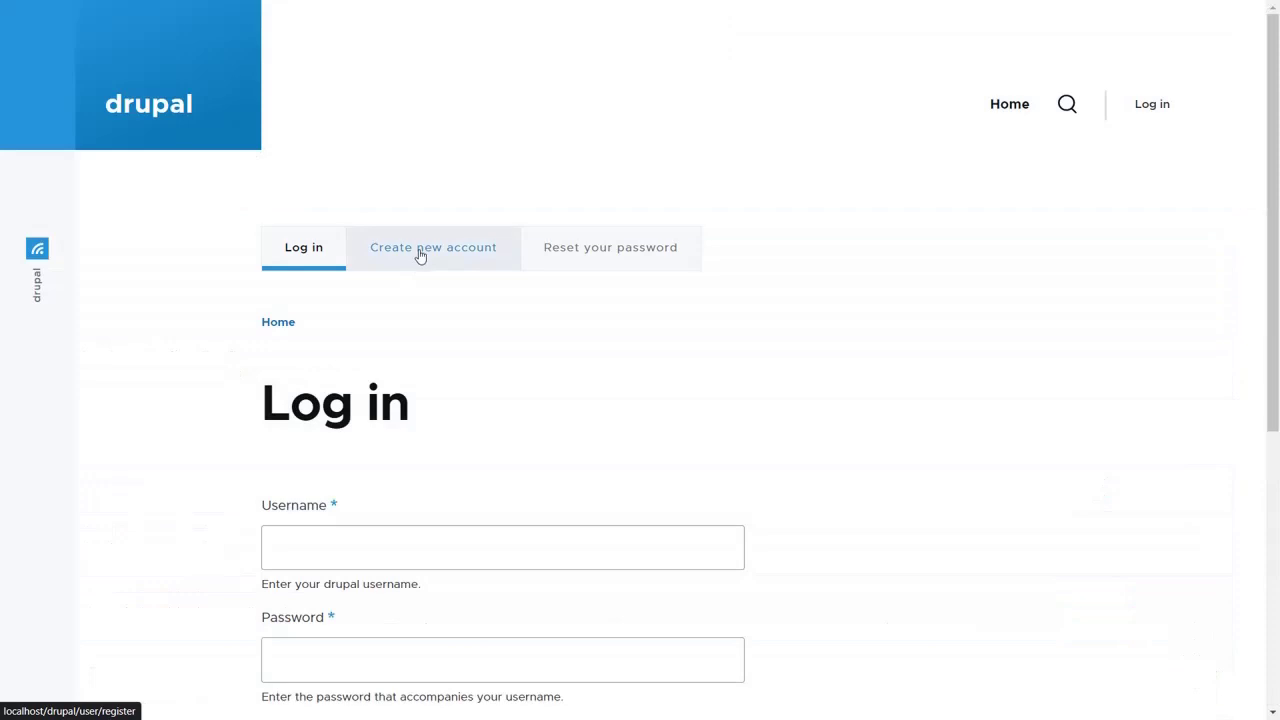
# - Register a new site account with username user1, an email address and a matching password
pyautogui.click(421, 256)
pyautogui.click(314, 546)
pyautogui.click(284, 692)
pyautogui.write('user')
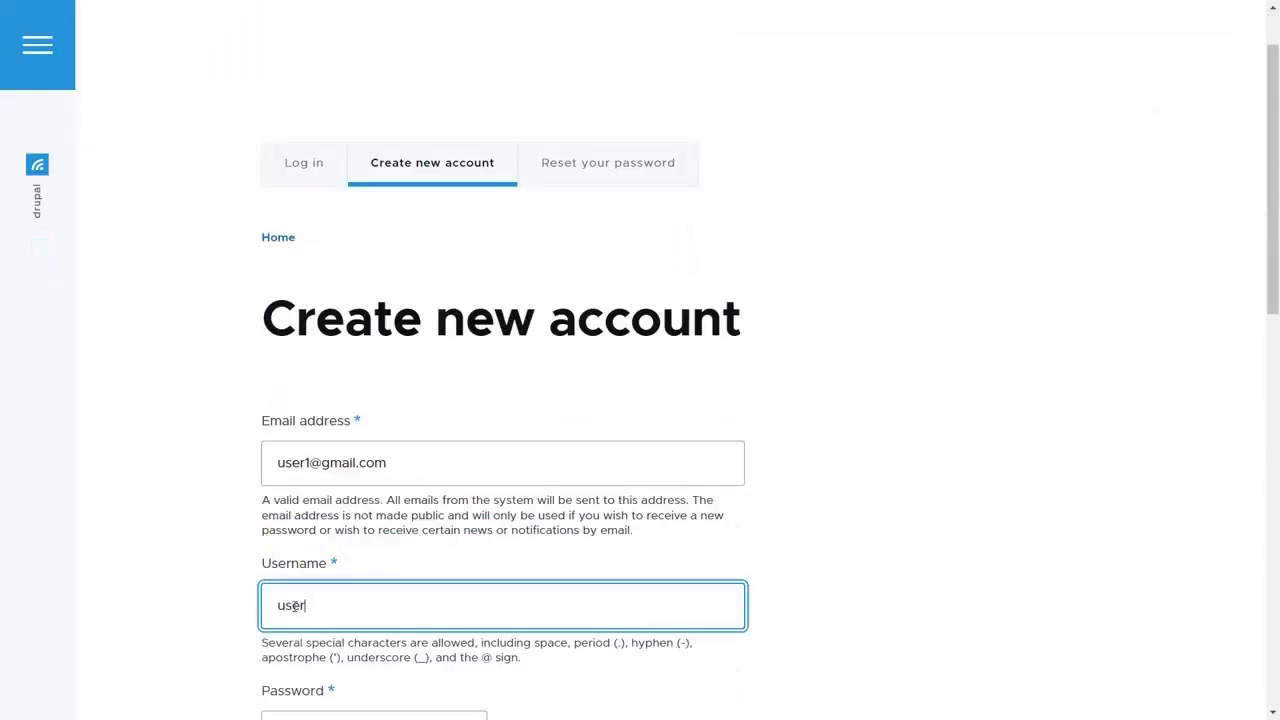
pyautogui.write('1')
pyautogui.scroll(-1, 294, 606)
pyautogui.click(300, 643)
pyautogui.write('123456789')
pyautogui.scroll(-2, 300, 640)
pyautogui.click(290, 612)
pyautogui.write('123456789')
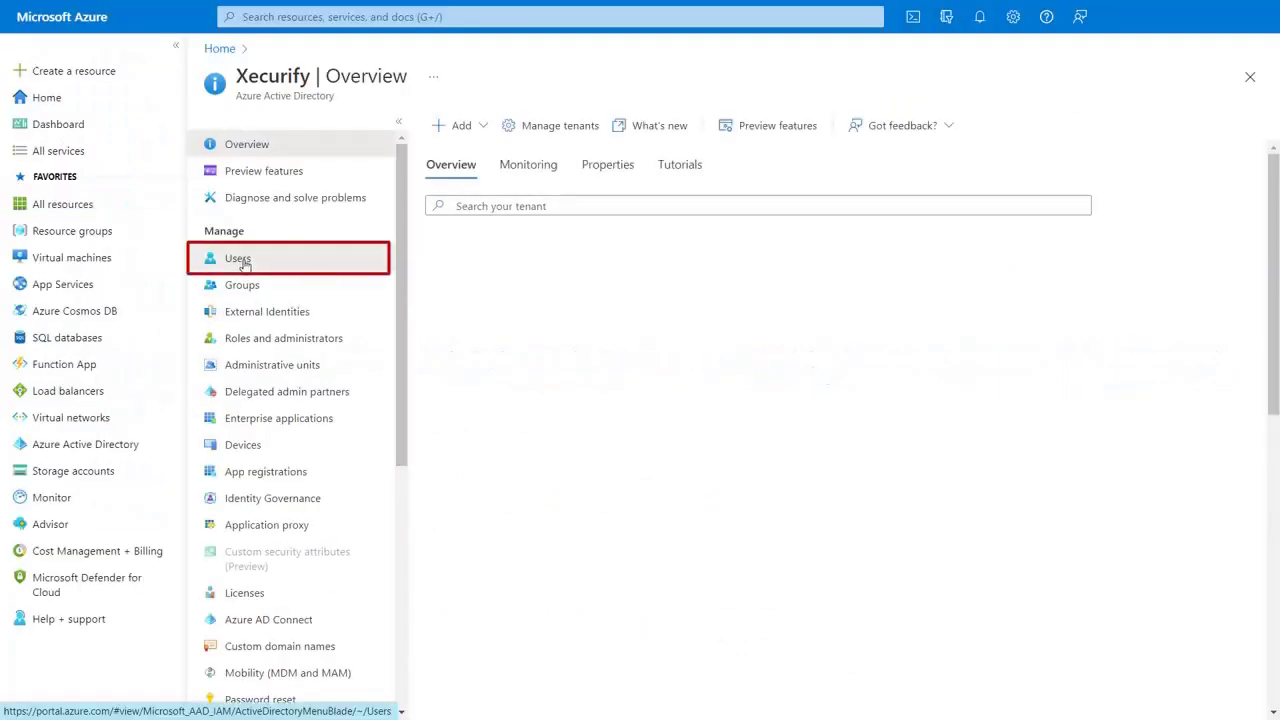
# - Filter the Azure Users list for 'user1' to confirm it was auto-created
pyautogui.click(240, 260)
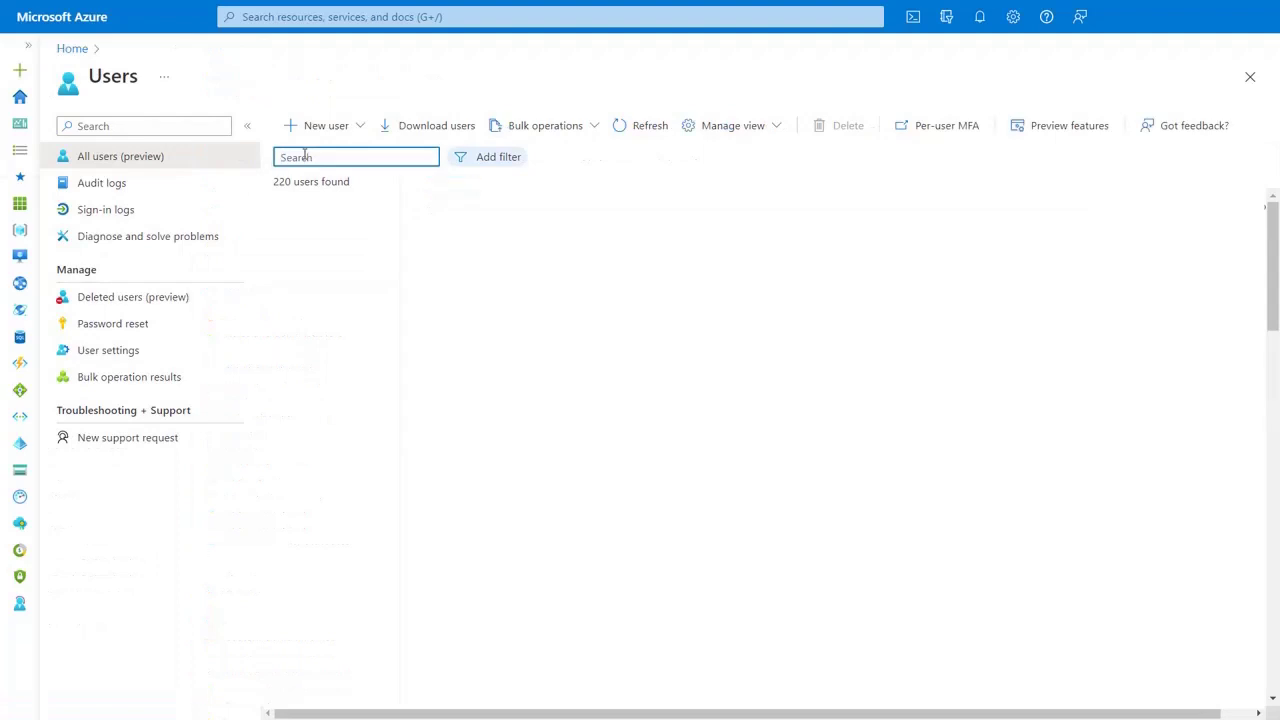
pyautogui.write('user1')
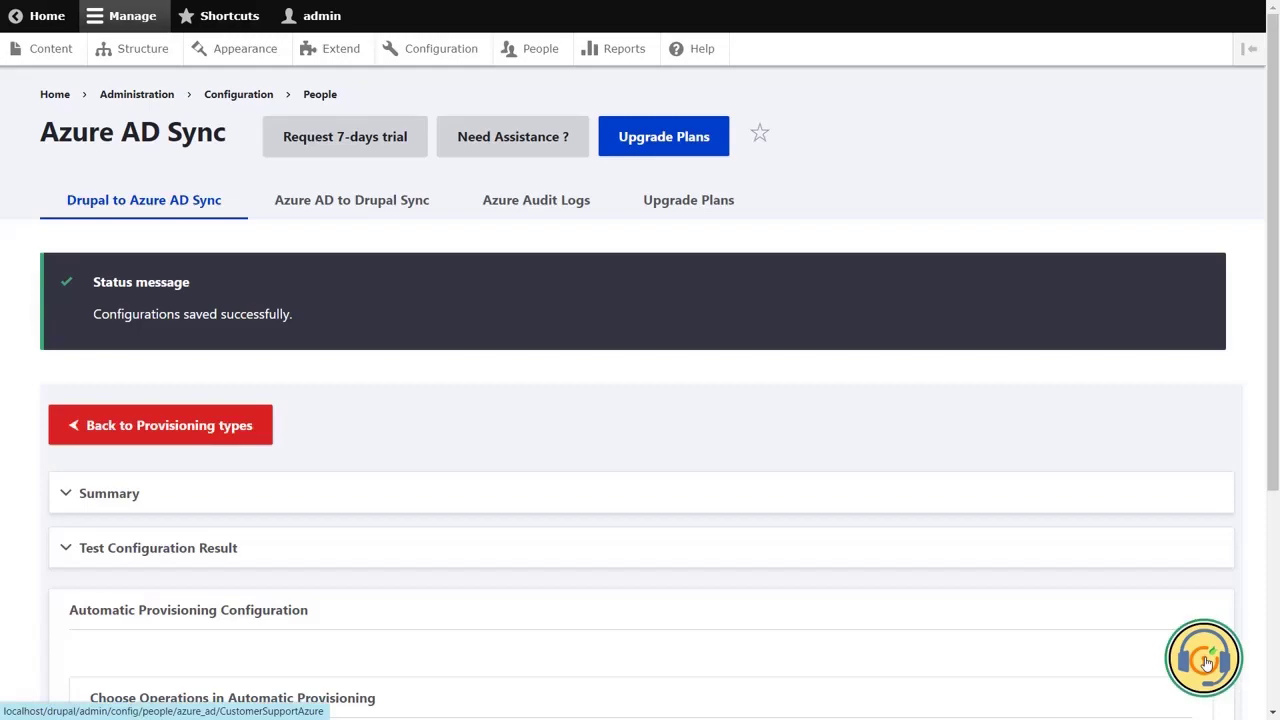
# - Open the Contact miniOrange Support form from the bottom-right headset icon
pyautogui.click(1205, 660)
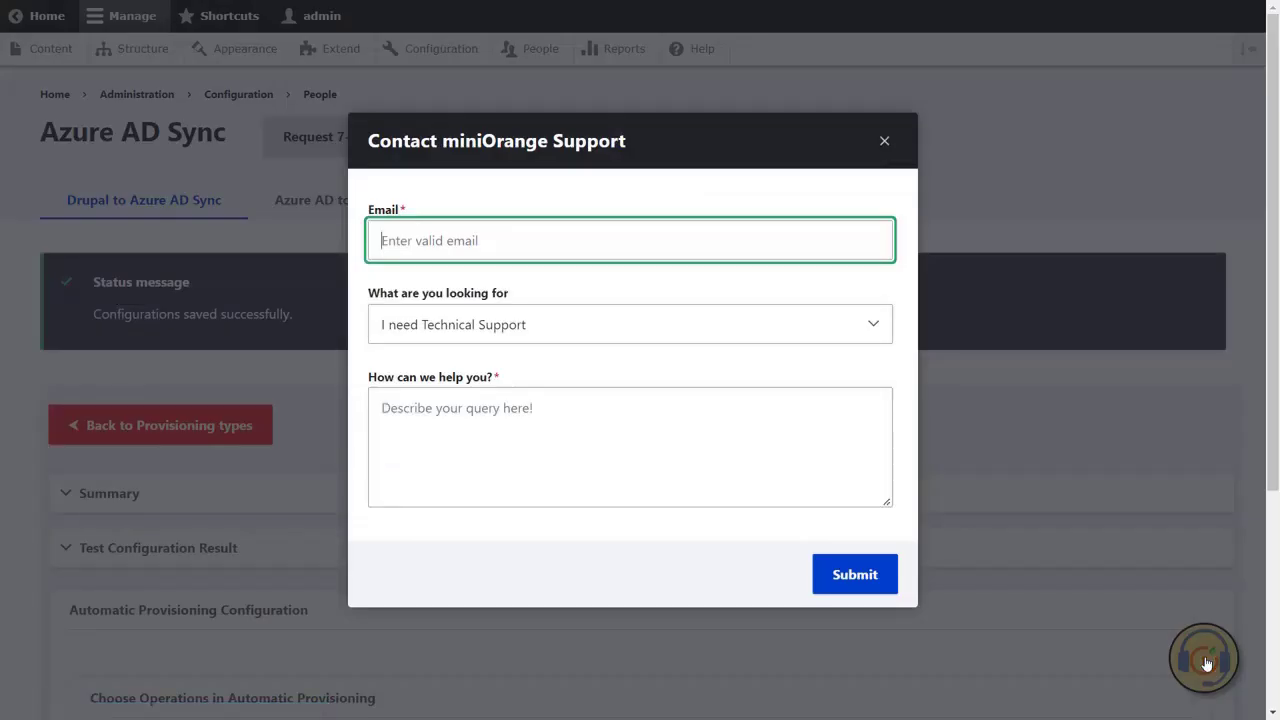